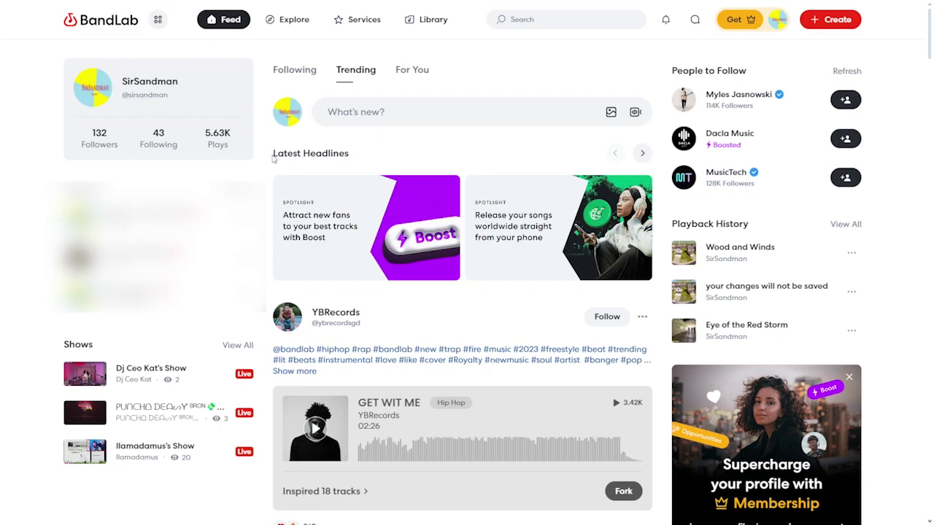
Scroll the current page, then switch to the Explore page.
{"action": "scroll", "coordinate": [358, 190], "scroll_direction": "down", "scroll_amount": 5}
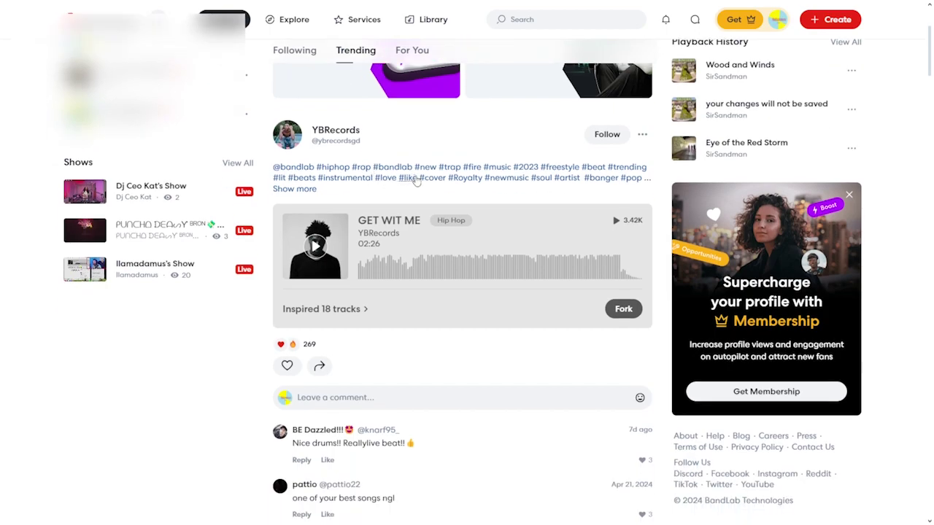
{"action": "scroll", "coordinate": [467, 258], "scroll_direction": "down", "scroll_amount": 5}
{"action": "scroll", "coordinate": [467, 259], "scroll_direction": "down", "scroll_amount": 5}
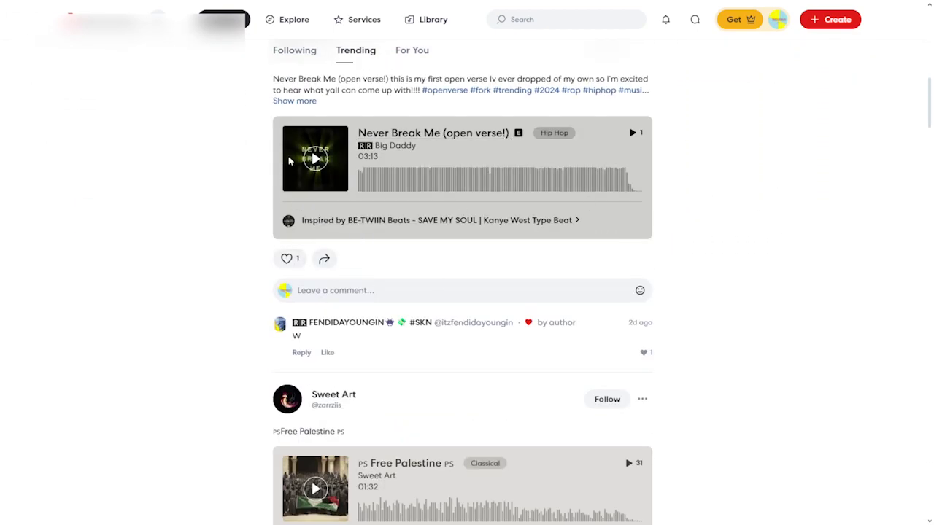
{"action": "mouse_move", "coordinate": [339, 353]}
{"action": "scroll", "coordinate": [339, 352], "scroll_direction": "down", "scroll_amount": 10}
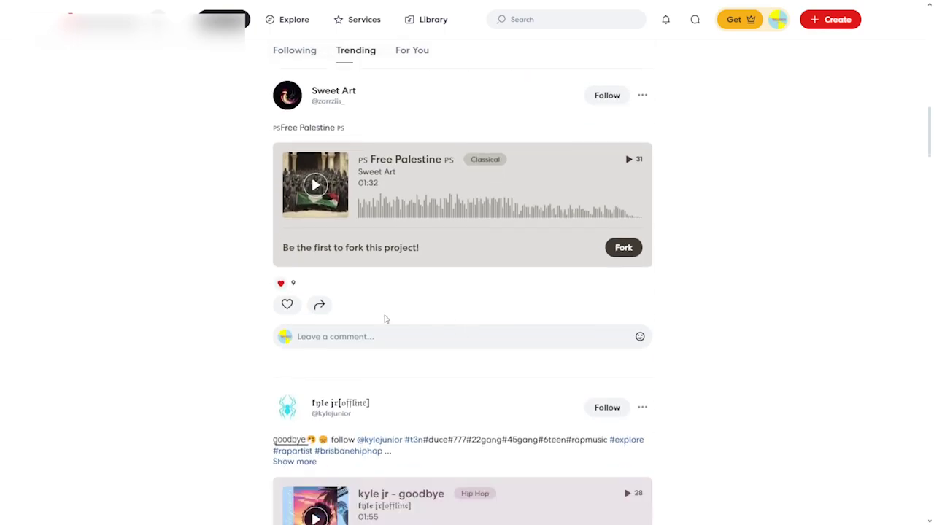
{"action": "scroll", "coordinate": [307, 312], "scroll_direction": "up", "scroll_amount": 20}
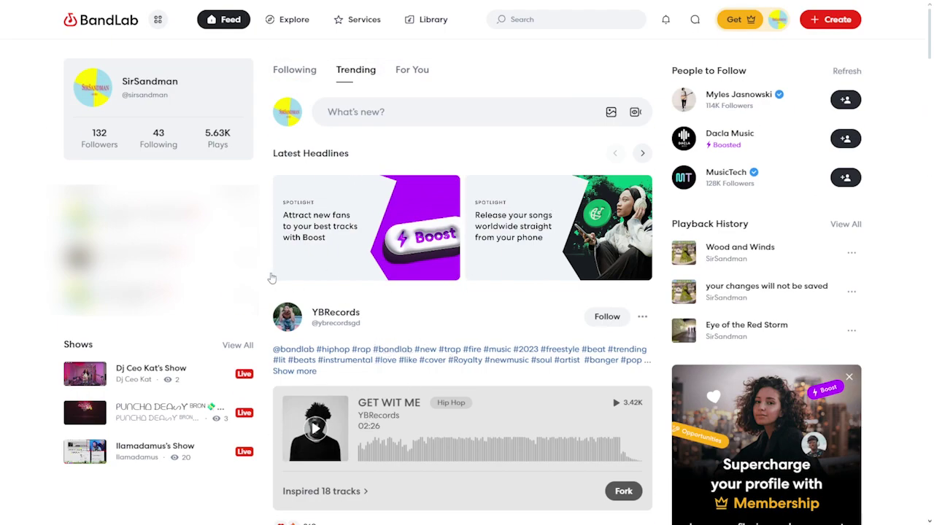
{"action": "left_click", "coordinate": [294, 20]}
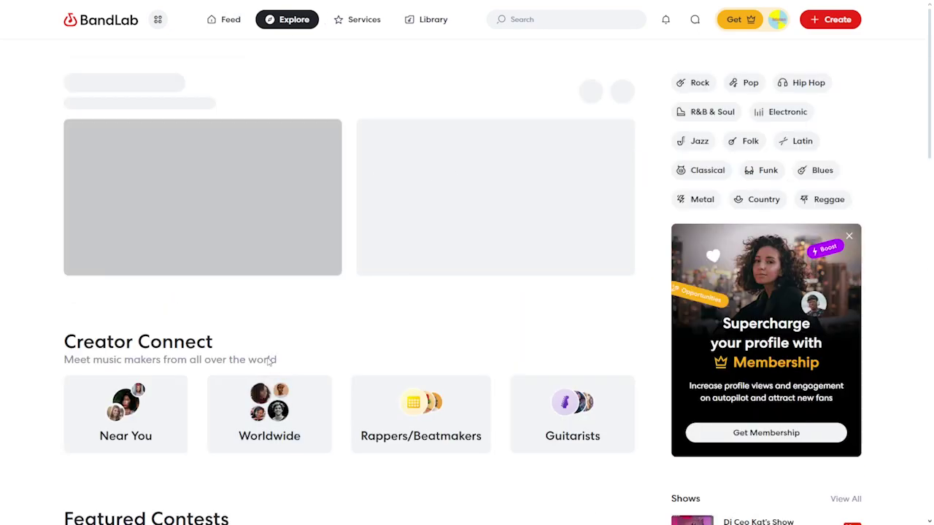
Browse Explore through Creator Connect and Featured Contests down to Featured Artists and Featured Tracks.
{"action": "scroll", "coordinate": [544, 238], "scroll_direction": "down", "scroll_amount": 4}
{"action": "scroll", "coordinate": [302, 359], "scroll_direction": "down", "scroll_amount": 4}
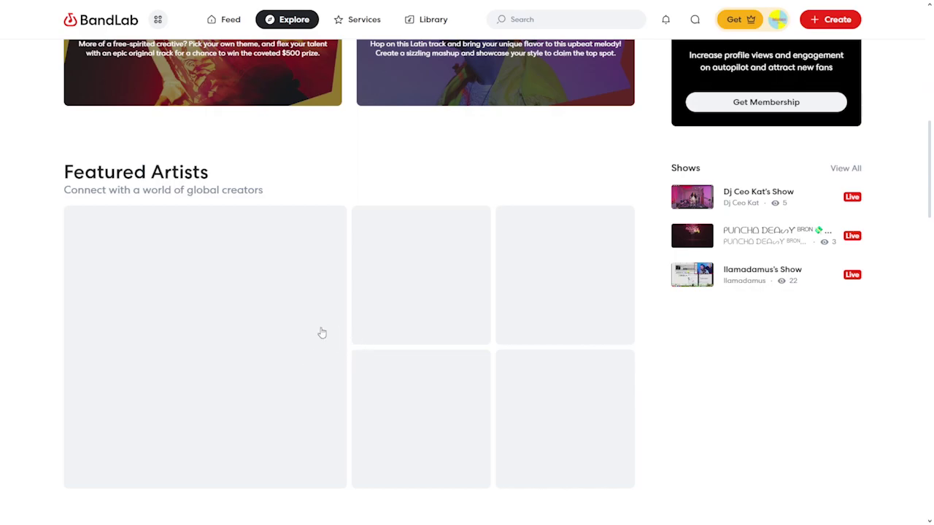
{"action": "scroll", "coordinate": [438, 294], "scroll_direction": "up", "scroll_amount": 4}
{"action": "scroll", "coordinate": [394, 318], "scroll_direction": "down", "scroll_amount": 3}
{"action": "scroll", "coordinate": [351, 412], "scroll_direction": "down", "scroll_amount": 3}
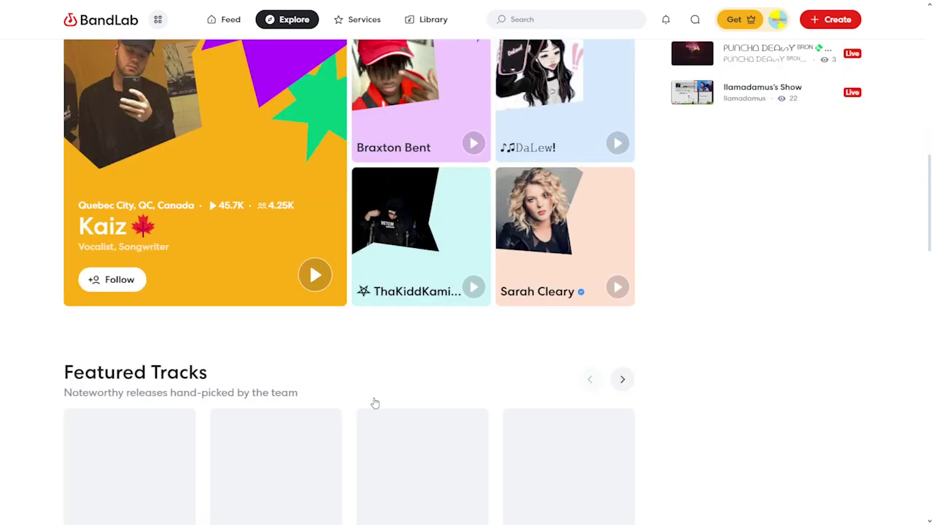
{"action": "scroll", "coordinate": [542, 335], "scroll_direction": "down", "scroll_amount": 2}
{"action": "scroll", "coordinate": [738, 391], "scroll_direction": "up", "scroll_amount": 4}
{"action": "scroll", "coordinate": [552, 400], "scroll_direction": "up", "scroll_amount": 8}
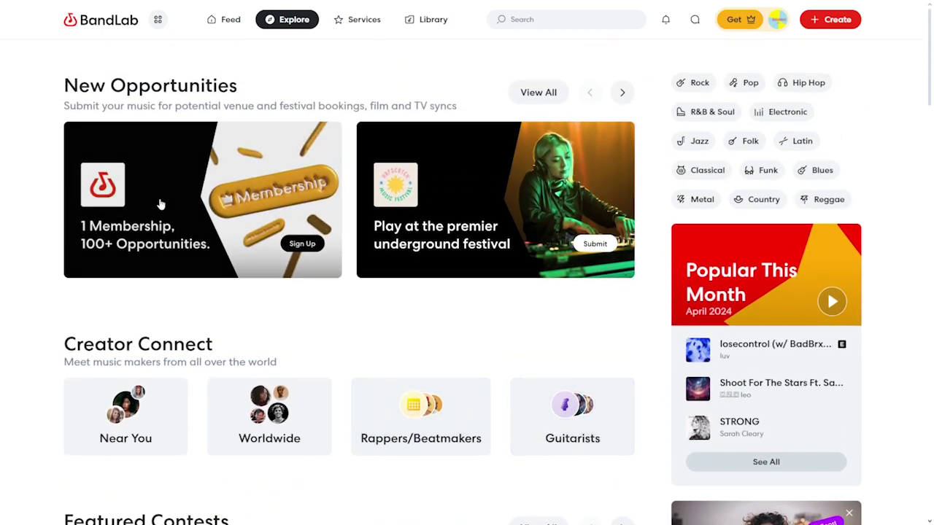
{"action": "scroll", "coordinate": [371, 158], "scroll_direction": "down", "scroll_amount": 1}
{"action": "scroll", "coordinate": [350, 307], "scroll_direction": "up", "scroll_amount": 1}
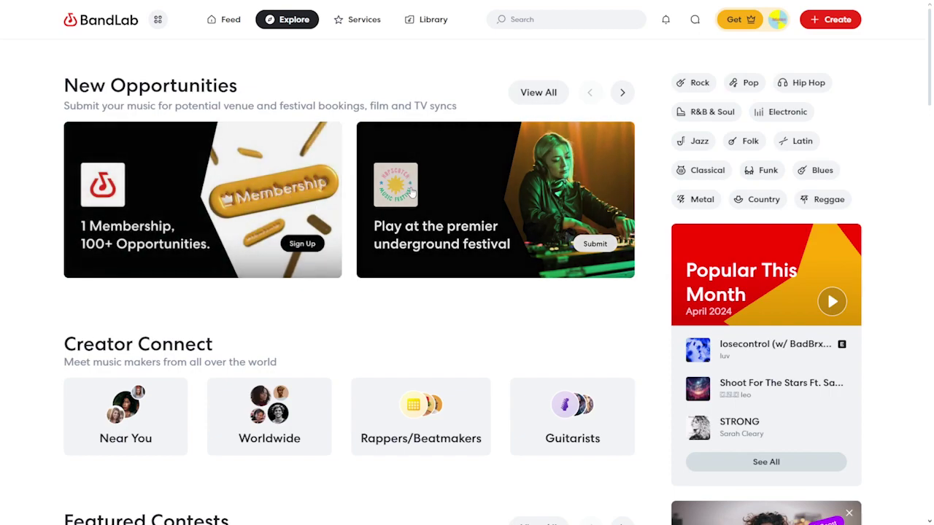
{"action": "scroll", "coordinate": [258, 286], "scroll_direction": "down", "scroll_amount": 4}
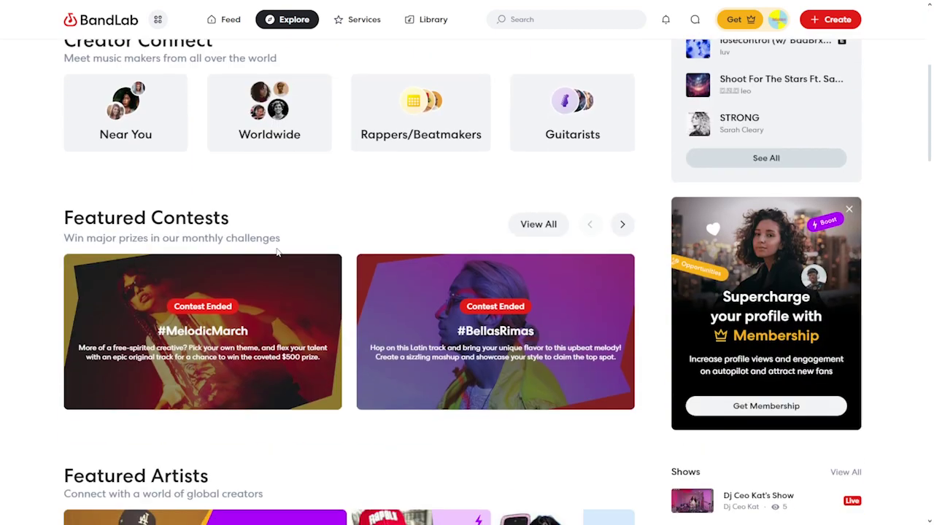
{"action": "scroll", "coordinate": [450, 282], "scroll_direction": "down", "scroll_amount": 2}
{"action": "scroll", "coordinate": [450, 282], "scroll_direction": "up", "scroll_amount": 5}
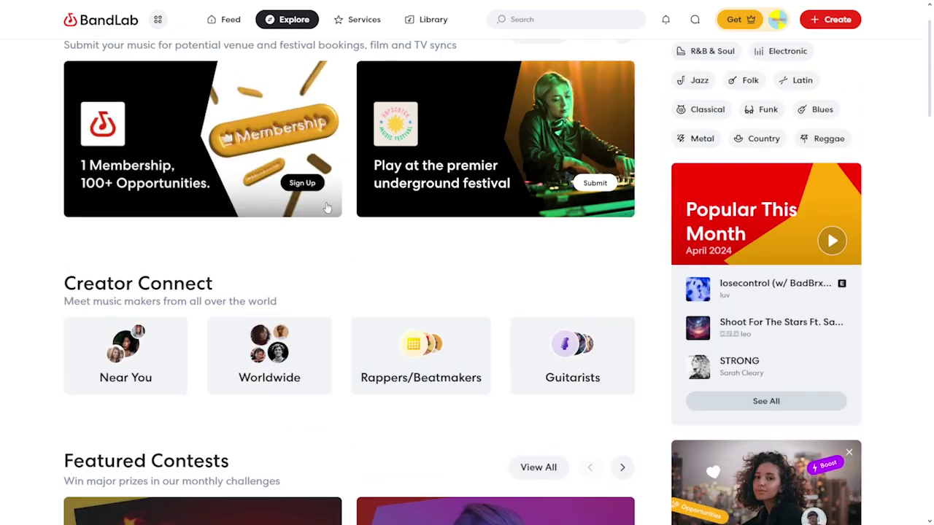
{"action": "scroll", "coordinate": [380, 212], "scroll_direction": "down", "scroll_amount": 4}
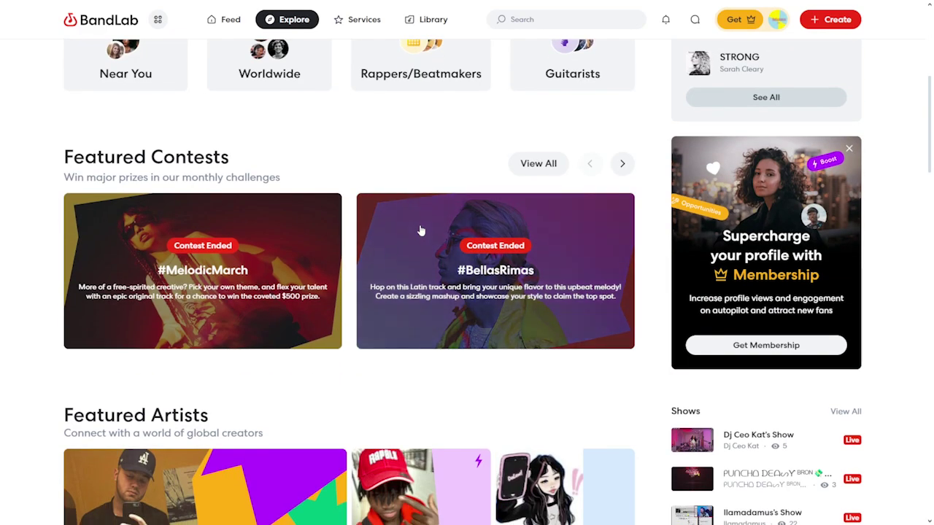
{"action": "scroll", "coordinate": [418, 231], "scroll_direction": "down", "scroll_amount": 3}
{"action": "scroll", "coordinate": [435, 243], "scroll_direction": "down", "scroll_amount": 3}
{"action": "scroll", "coordinate": [435, 242], "scroll_direction": "down", "scroll_amount": 3}
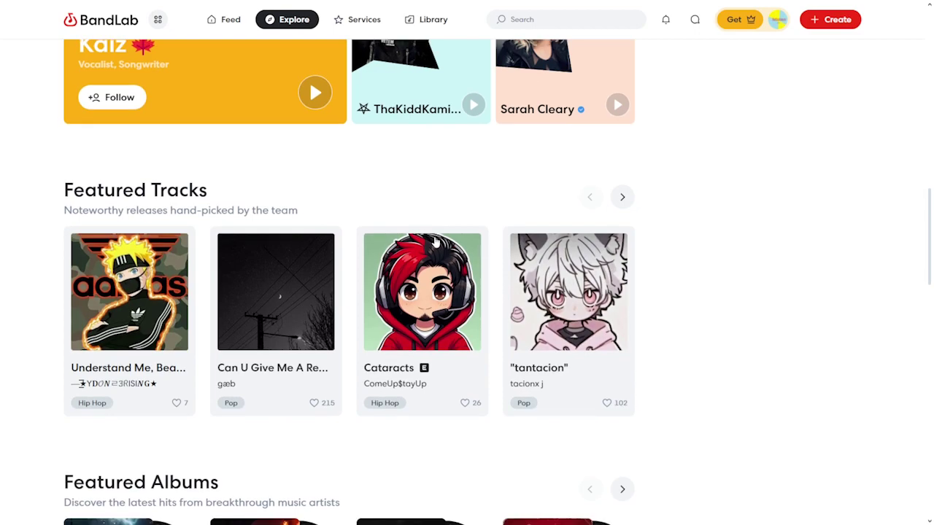
Open the Services overview and highlight its 133 followers figure.
{"action": "left_click", "coordinate": [357, 19]}
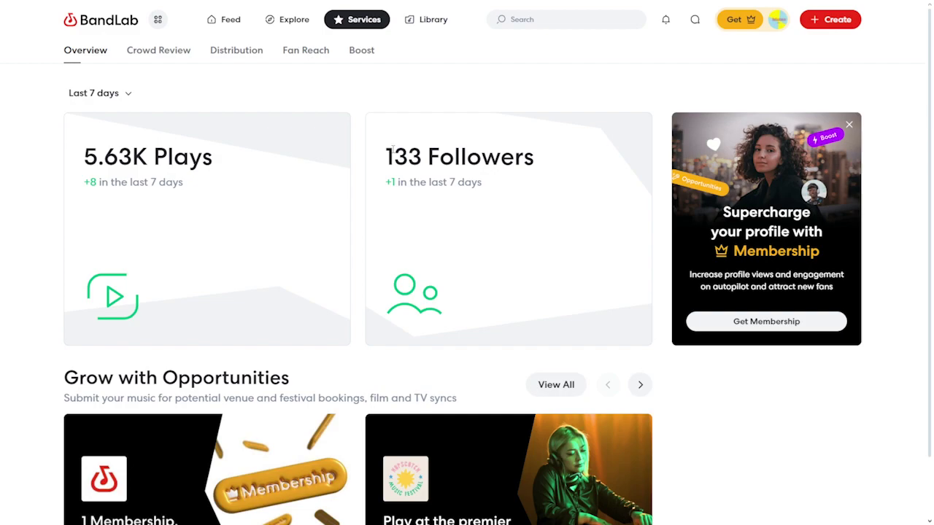
{"action": "left_click_drag", "start_coordinate": [382, 160], "coordinate": [425, 157]}
{"action": "left_click", "coordinate": [425, 157]}
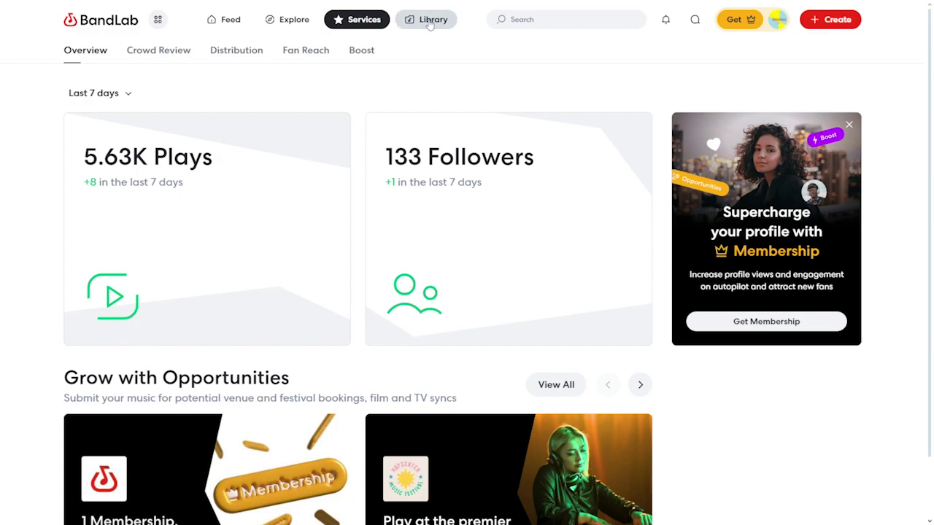
Step through Crowd Review and Distribution to the Fan Reach campaigns page.
{"action": "left_click", "coordinate": [145, 52]}
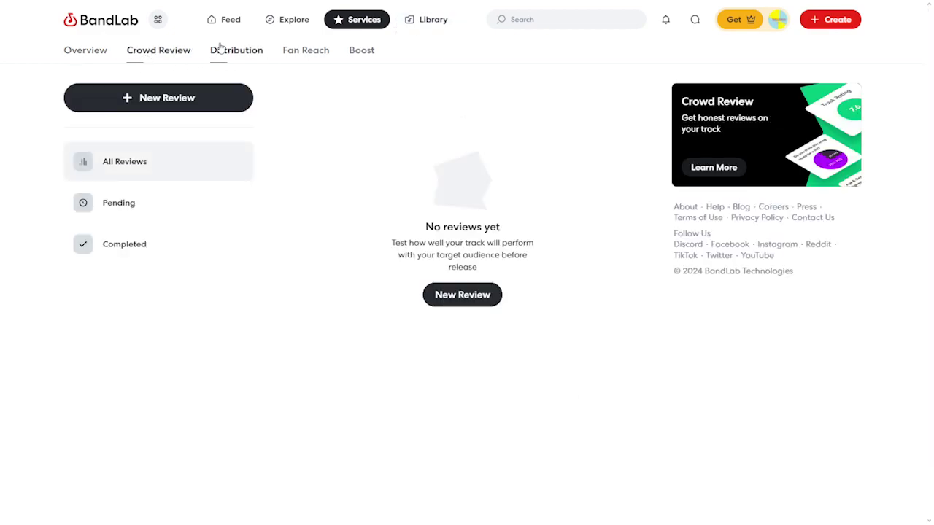
{"action": "left_click", "coordinate": [261, 51]}
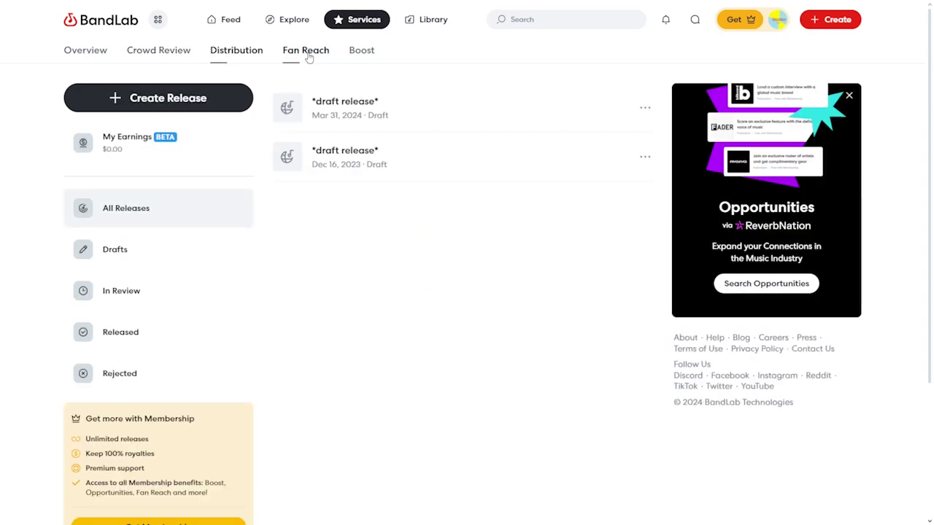
{"action": "left_click", "coordinate": [308, 52]}
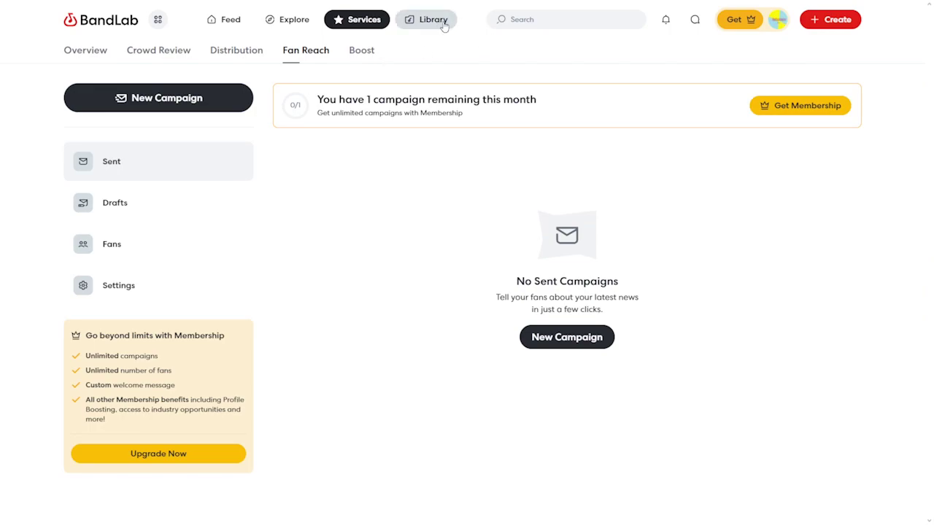
Open Library, scroll the Projects list, and open the You Are Possible track page.
{"action": "left_click", "coordinate": [437, 24]}
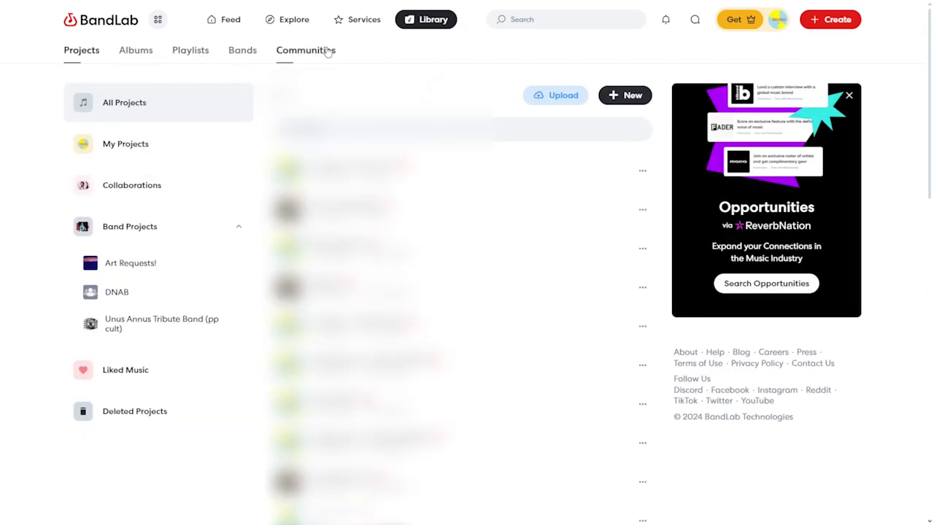
{"action": "scroll", "coordinate": [365, 182], "scroll_direction": "down", "scroll_amount": 3}
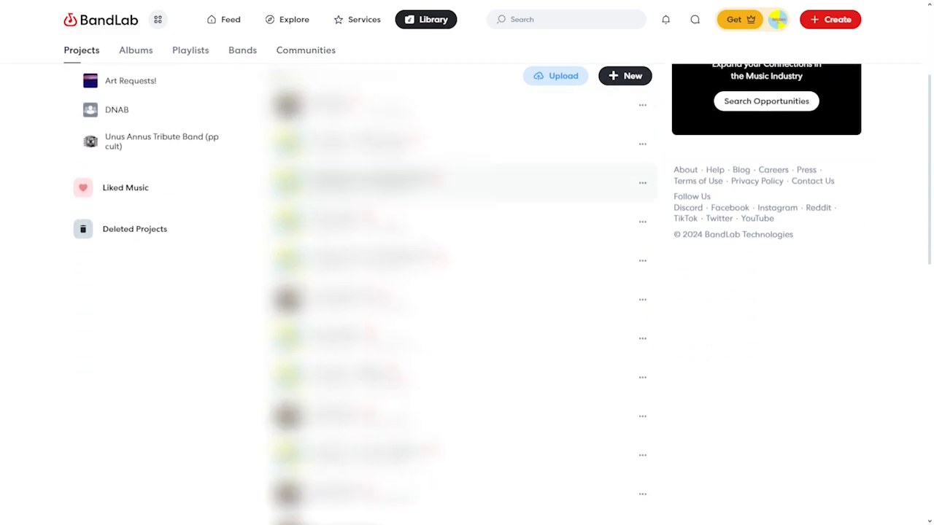
{"action": "scroll", "coordinate": [365, 219], "scroll_direction": "up", "scroll_amount": 1}
{"action": "scroll", "coordinate": [364, 219], "scroll_direction": "down", "scroll_amount": 1}
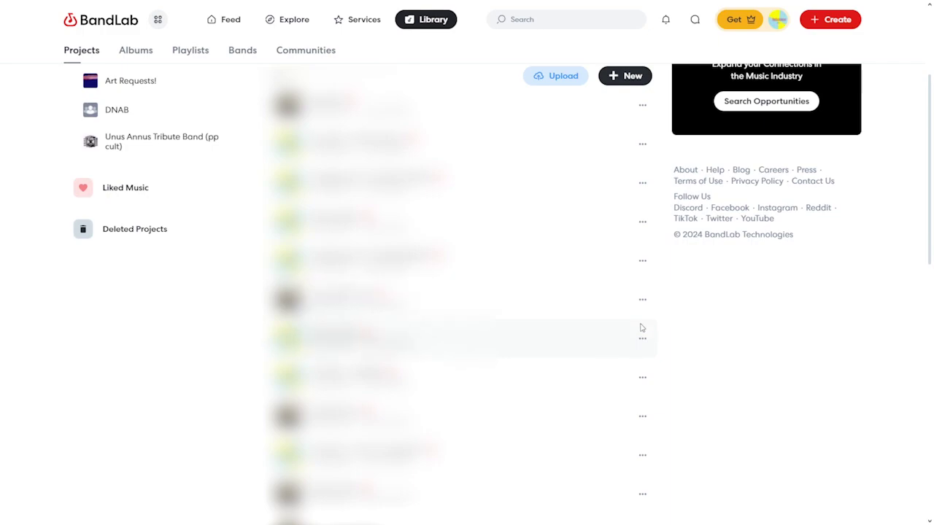
{"action": "scroll", "coordinate": [640, 327], "scroll_direction": "up", "scroll_amount": 3}
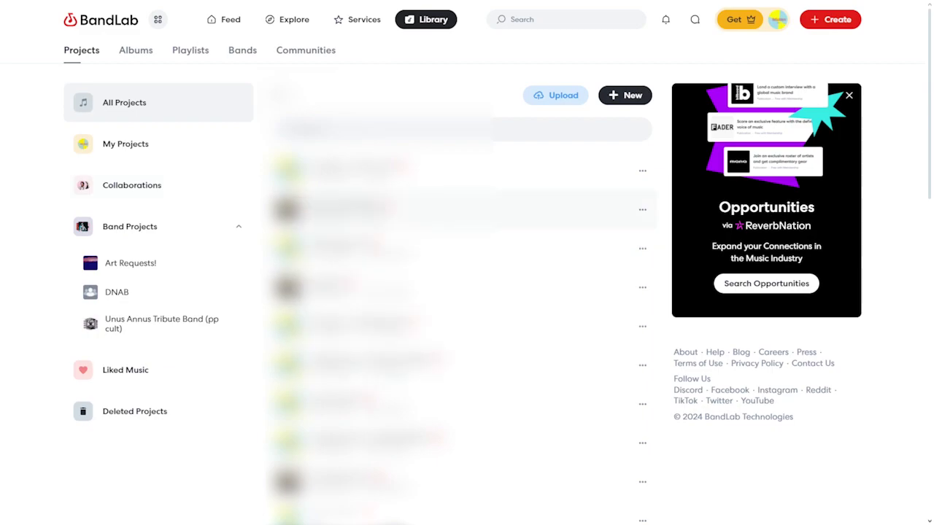
{"action": "left_click", "coordinate": [562, 378]}
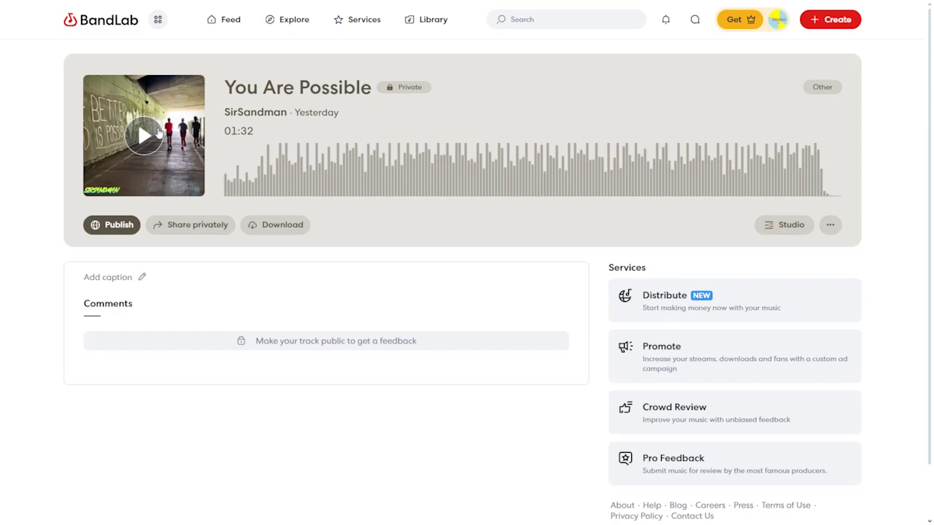
Play You Are Possible, skip to 00:11, 00:23 and 00:42, then pause at 00:44.
{"action": "left_click", "coordinate": [159, 132]}
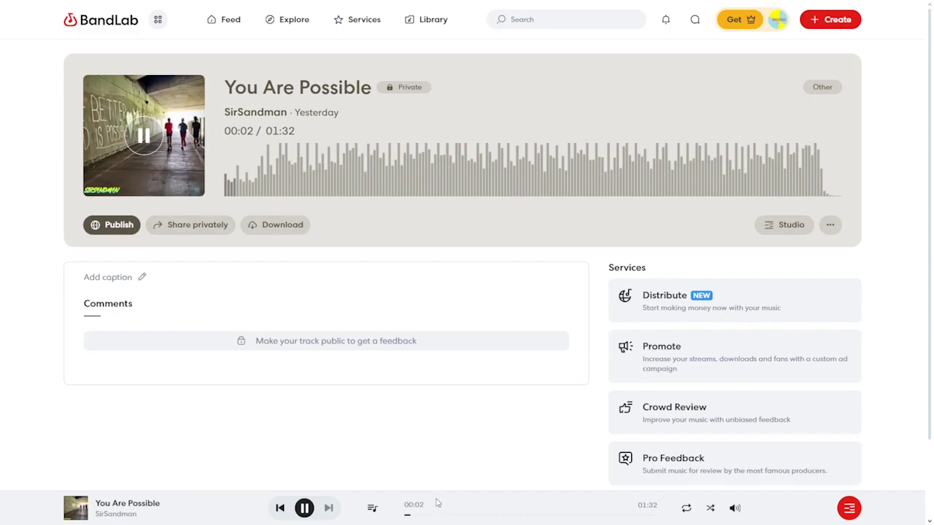
{"action": "key", "text": "space"}
{"action": "key", "text": "space"}
{"action": "left_click", "coordinate": [300, 170]}
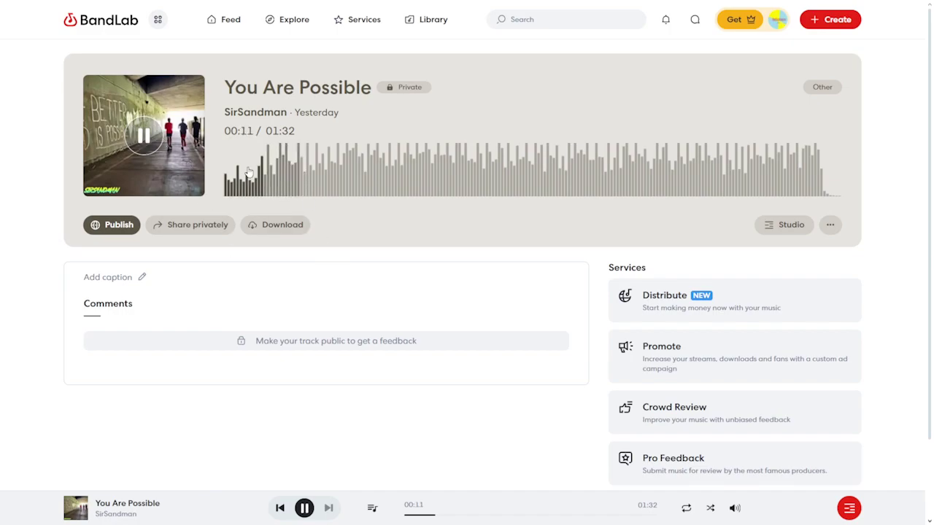
{"action": "left_click", "coordinate": [377, 171]}
{"action": "left_click", "coordinate": [508, 181]}
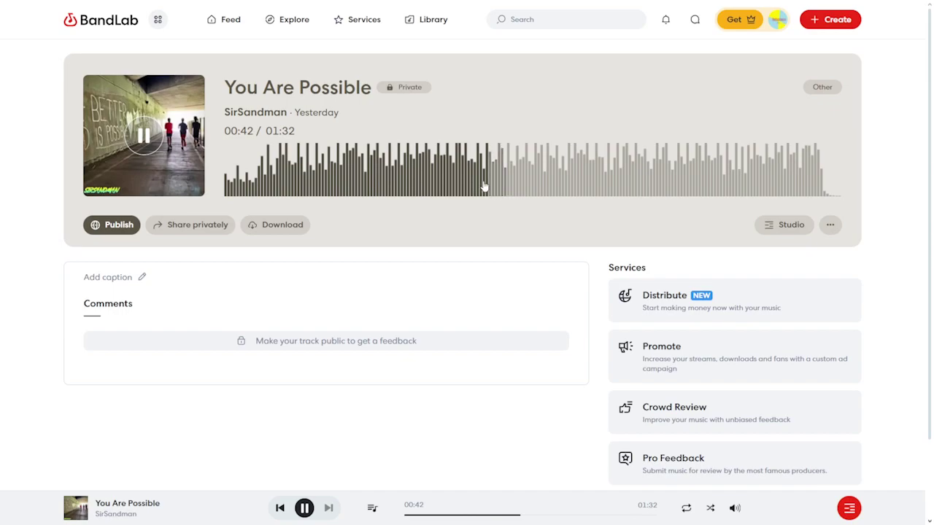
{"action": "left_click", "coordinate": [156, 141]}
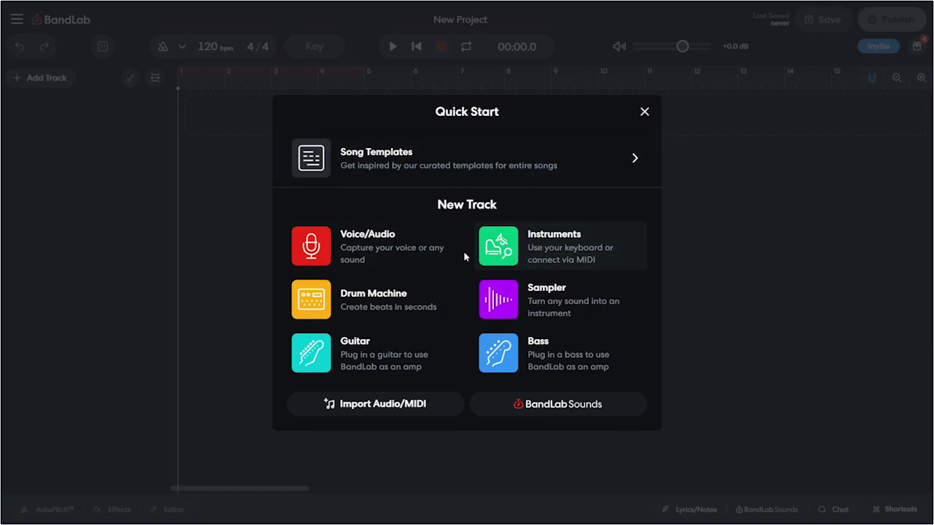
Create an Instrument track from Quick Start's New Track options.
{"action": "left_click", "coordinate": [567, 254]}
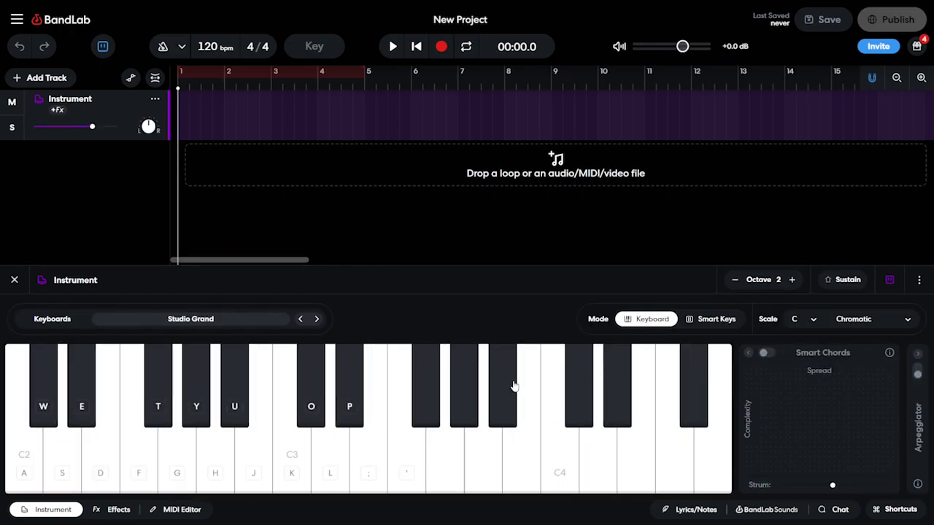
Audition the Studio Grand piano by playing several notes on the on-screen keyboard.
{"action": "left_click", "coordinate": [222, 445]}
{"action": "left_click", "coordinate": [327, 445]}
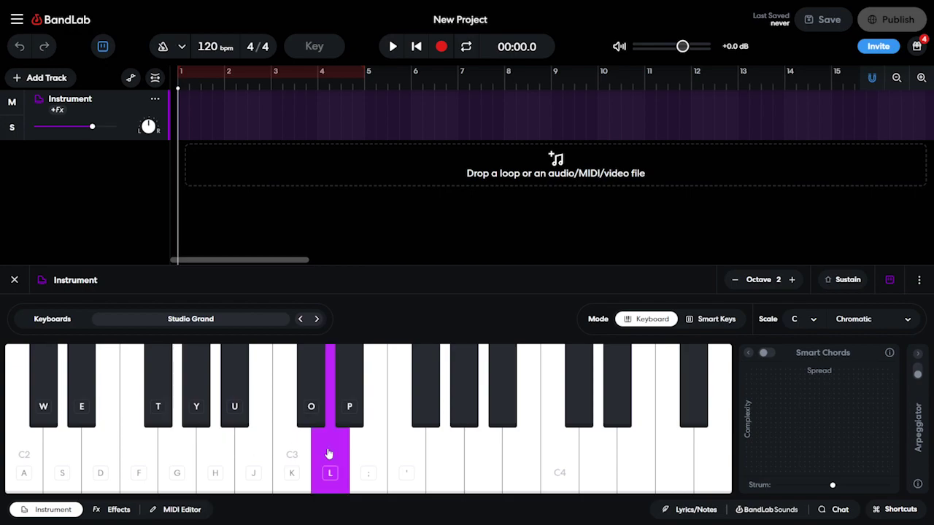
{"action": "left_click", "coordinate": [327, 444]}
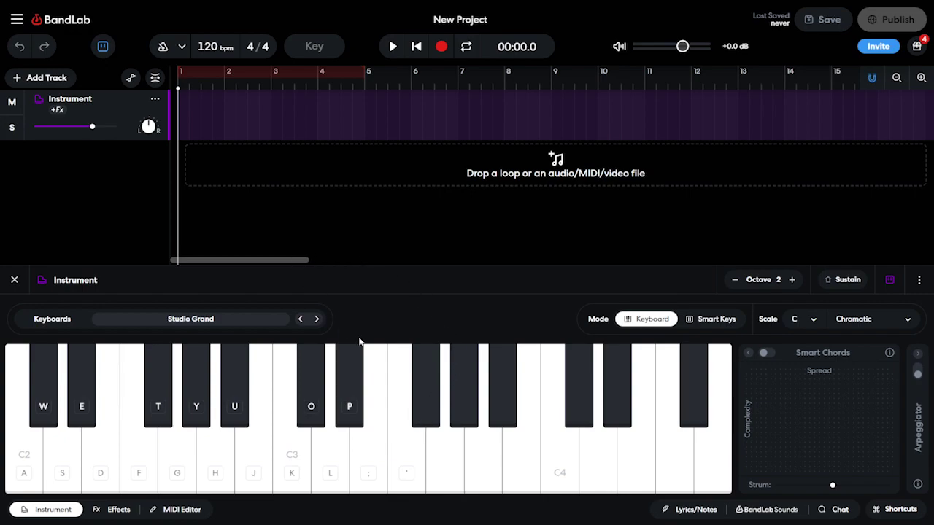
{"action": "left_click", "coordinate": [381, 444]}
{"action": "left_click", "coordinate": [202, 460]}
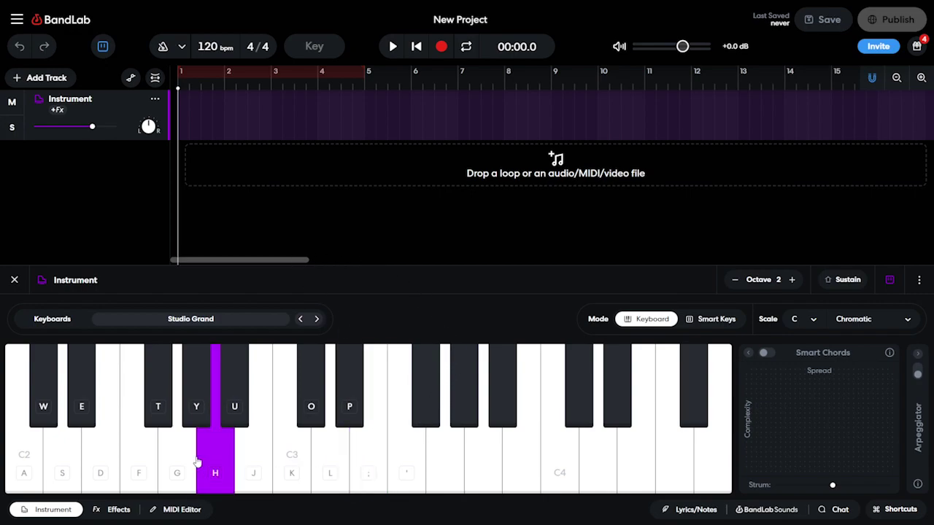
{"action": "left_click", "coordinate": [288, 463]}
{"action": "left_click", "coordinate": [475, 452]}
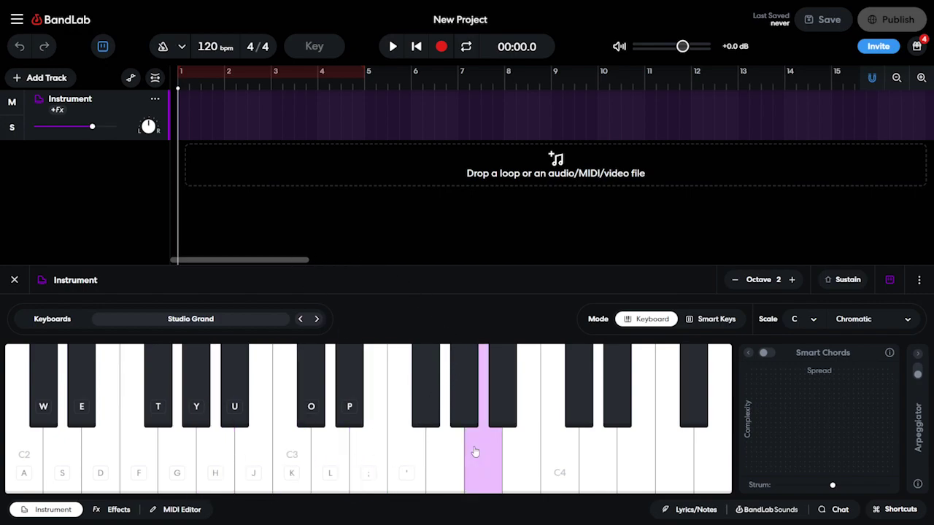
{"action": "left_click", "coordinate": [265, 453]}
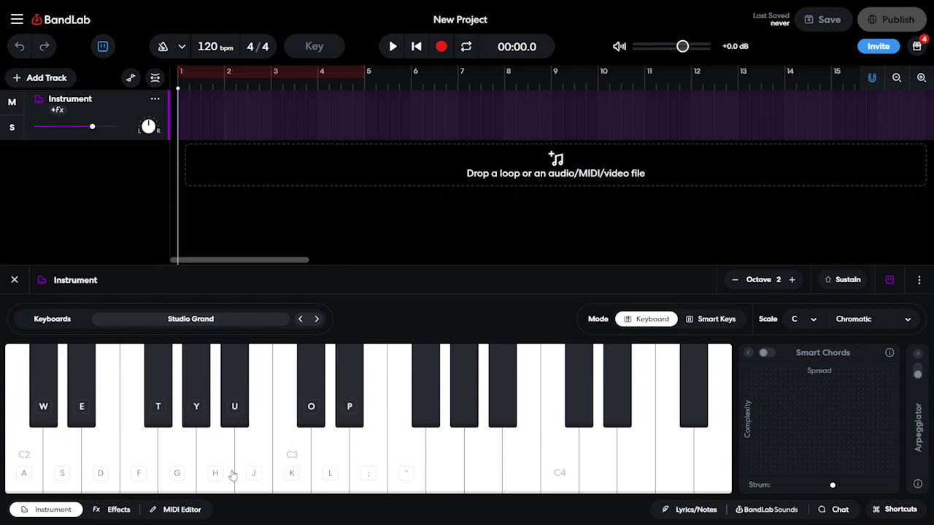
Draw a seven-note test melody in the Instrument track's piano roll.
{"action": "left_click", "coordinate": [193, 504]}
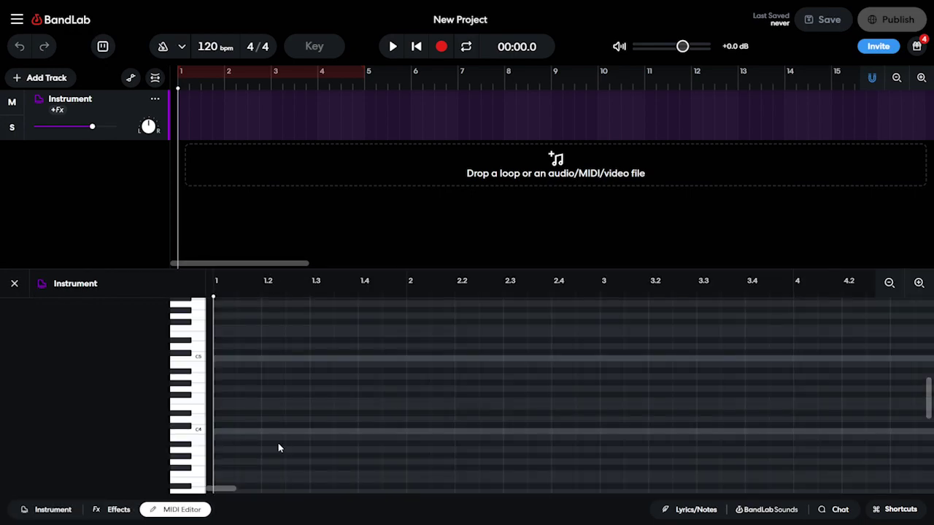
{"action": "scroll", "coordinate": [261, 417], "scroll_direction": "down", "scroll_amount": 5}
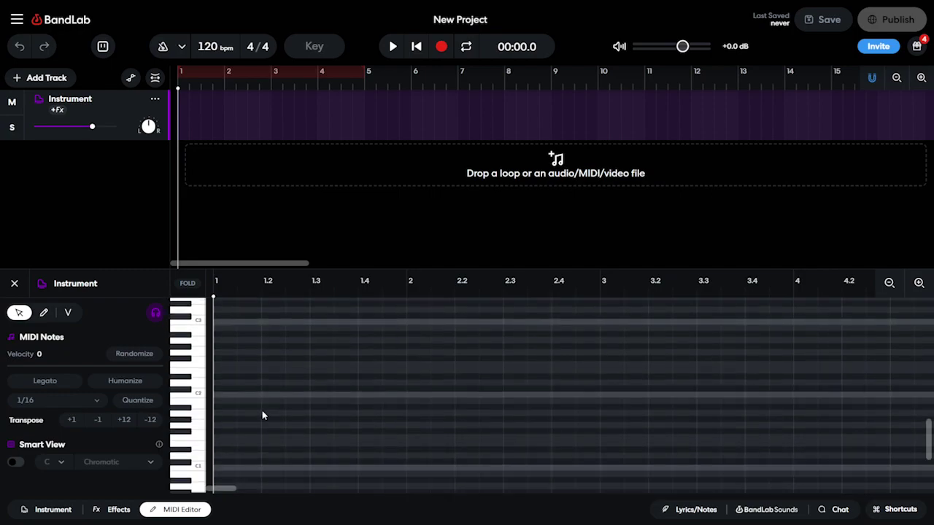
{"action": "left_click", "coordinate": [221, 399]}
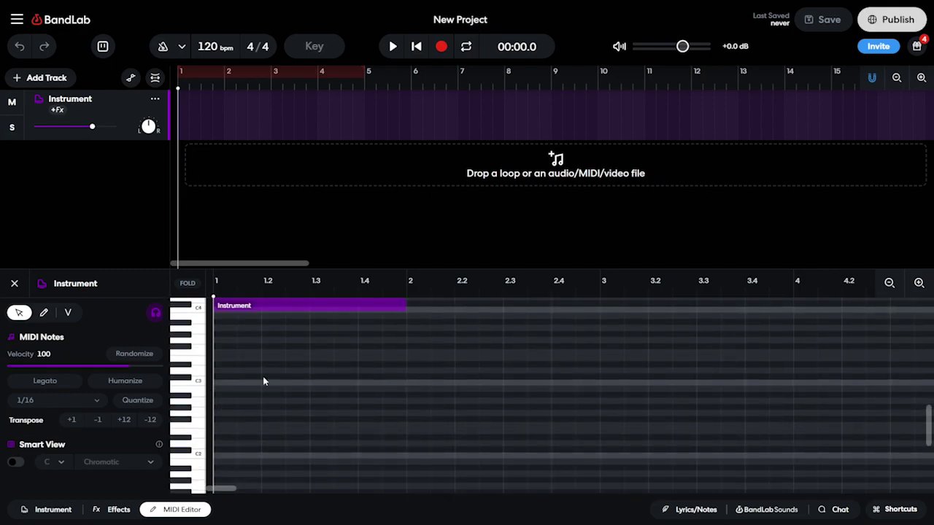
{"action": "left_click", "coordinate": [271, 370]}
{"action": "left_click", "coordinate": [319, 409]}
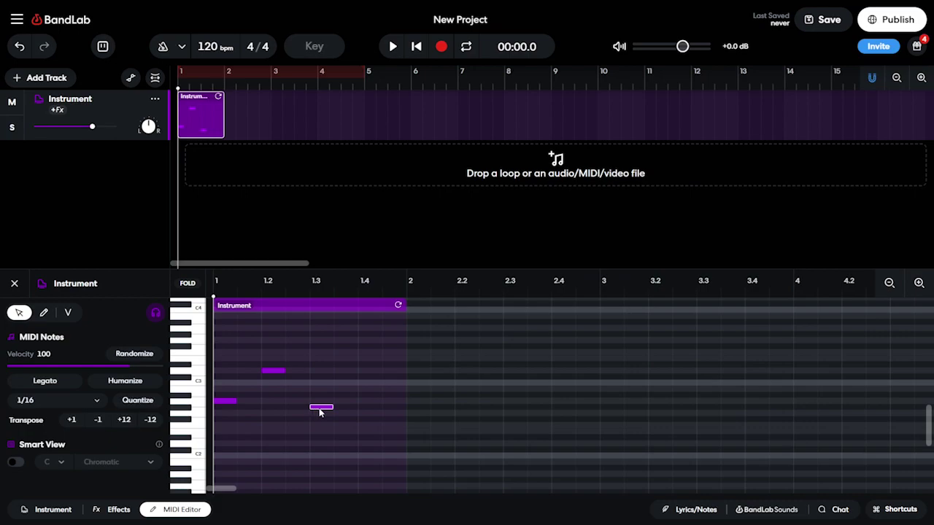
{"action": "left_click", "coordinate": [368, 371]}
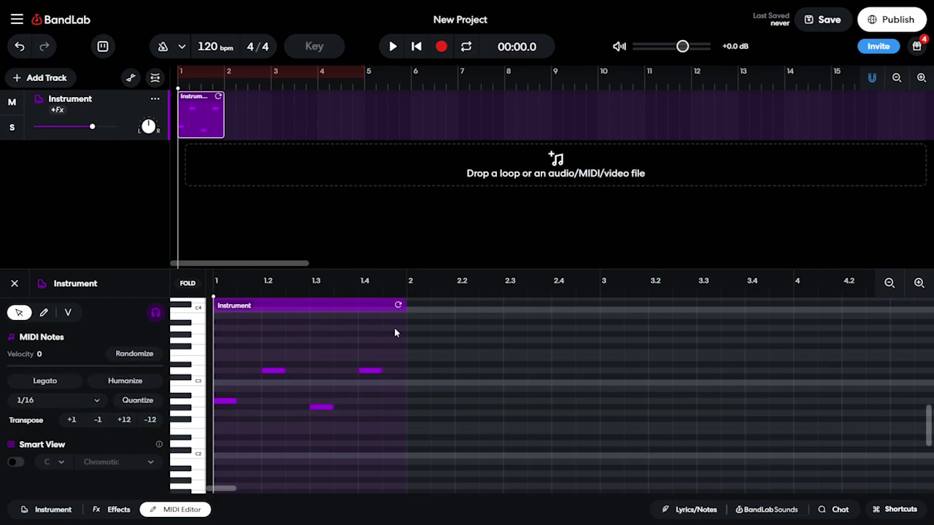
{"action": "double_click", "coordinate": [395, 329]}
{"action": "double_click", "coordinate": [297, 455]}
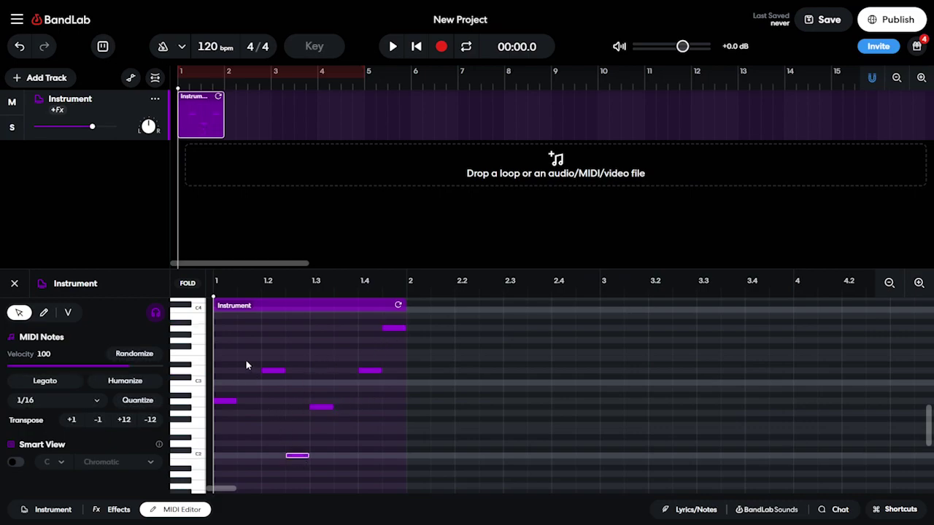
{"action": "double_click", "coordinate": [245, 357]}
Play back the test melody, stop it, and delete the drawn clip.
{"action": "left_click", "coordinate": [398, 46]}
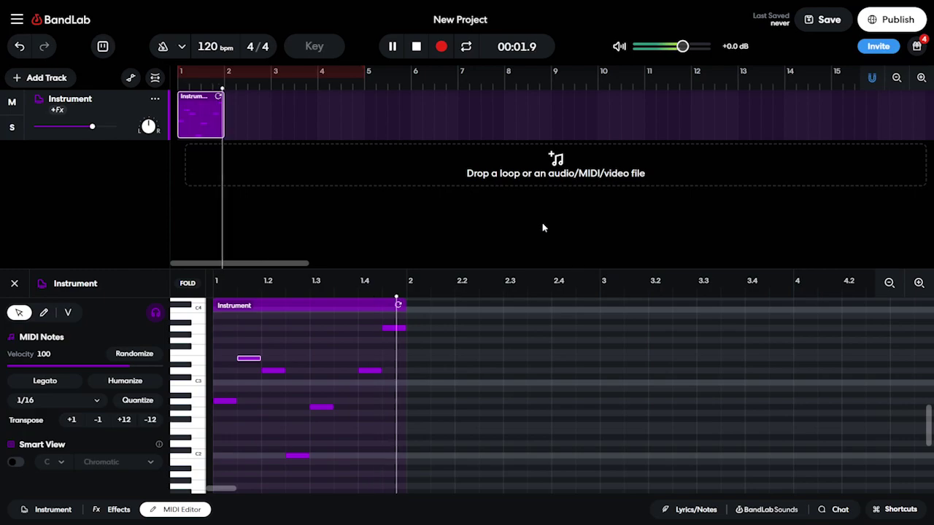
{"action": "left_click", "coordinate": [416, 46]}
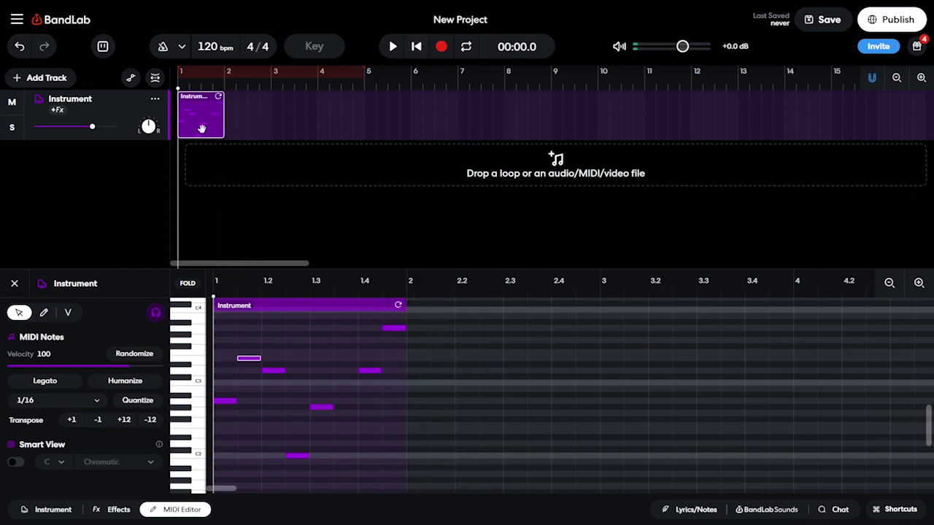
{"action": "key", "text": "Delete"}
Record a short six-note piano phrase on the Instrument track using the on-screen keyboard.
{"action": "left_click", "coordinate": [44, 510]}
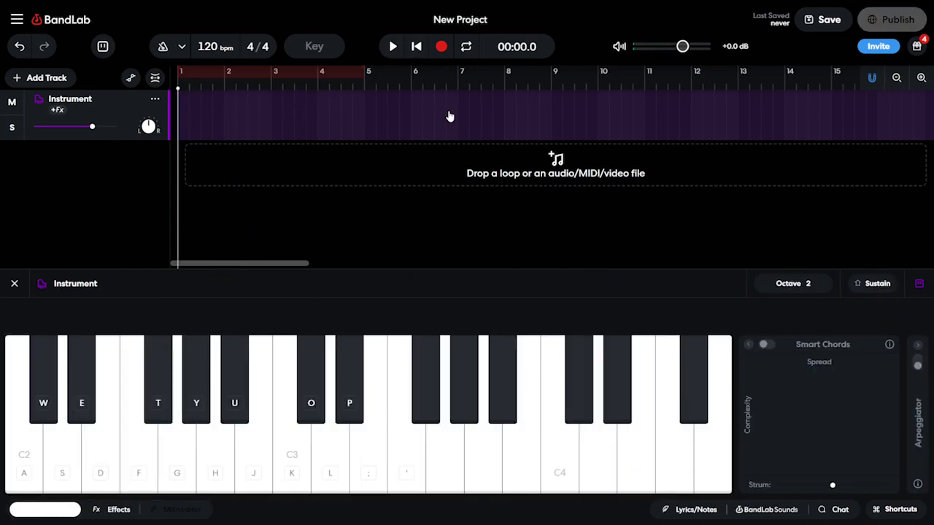
{"action": "left_click", "coordinate": [441, 46]}
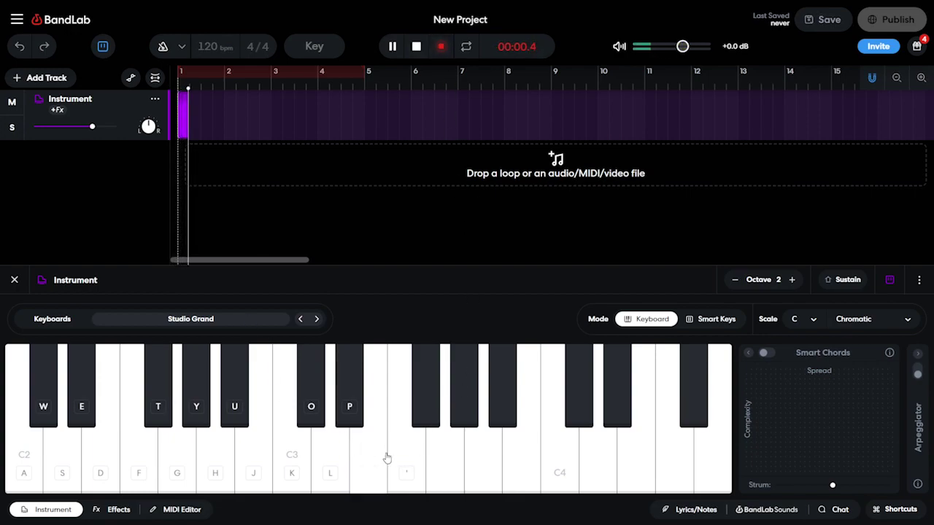
{"action": "left_click", "coordinate": [522, 452]}
{"action": "left_click", "coordinate": [253, 460]}
{"action": "left_click", "coordinate": [143, 467]}
{"action": "left_click", "coordinate": [254, 459]}
{"action": "left_click", "coordinate": [329, 460]}
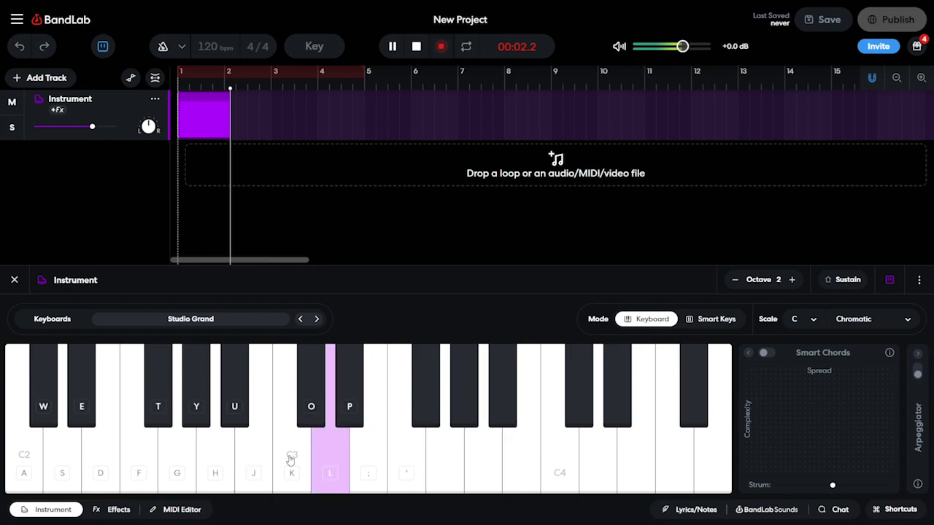
{"action": "left_click", "coordinate": [483, 459]}
{"action": "left_click", "coordinate": [439, 46]}
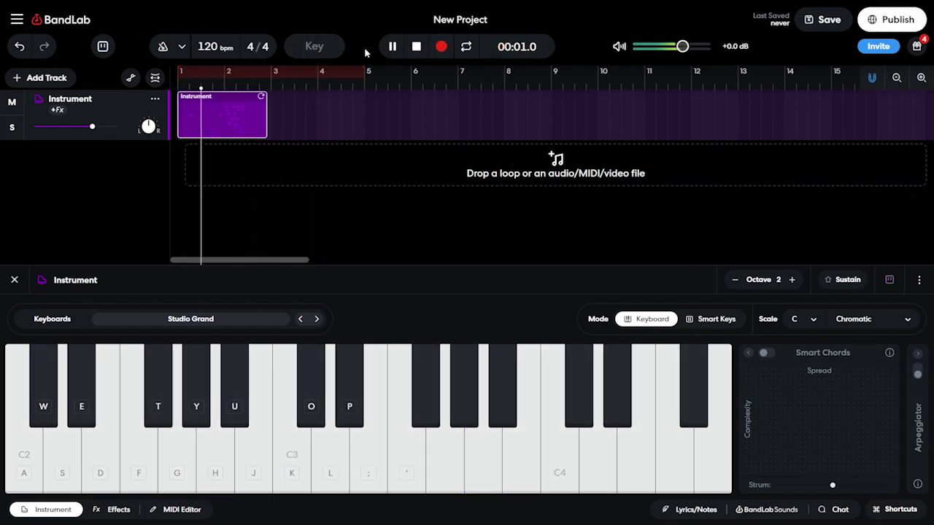
Check the recorded notes in the MIDI Editor, then show the track's effects chain.
{"action": "left_click", "coordinate": [156, 509]}
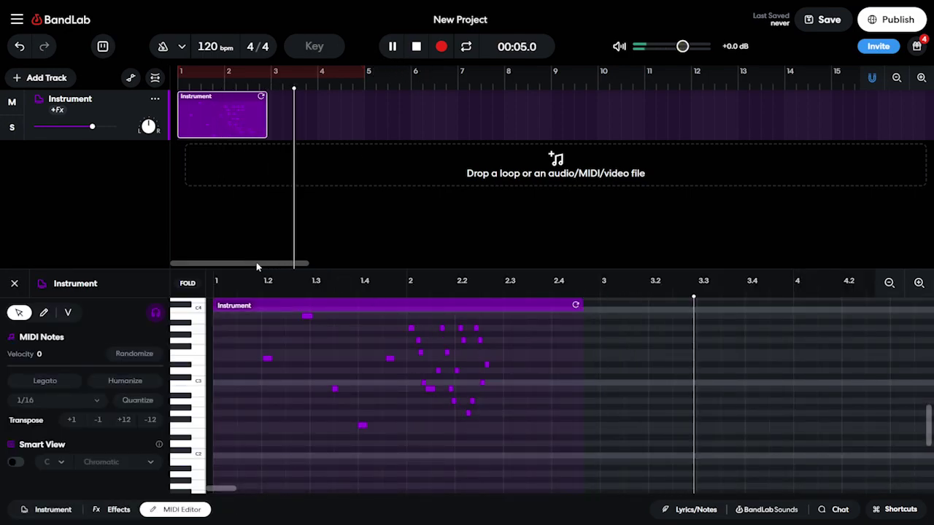
{"action": "key", "text": "space"}
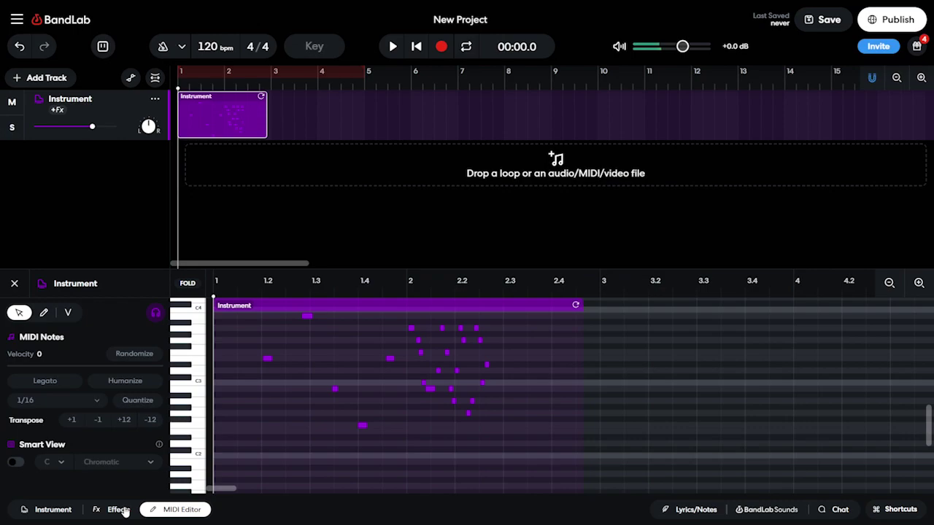
{"action": "left_click", "coordinate": [124, 509]}
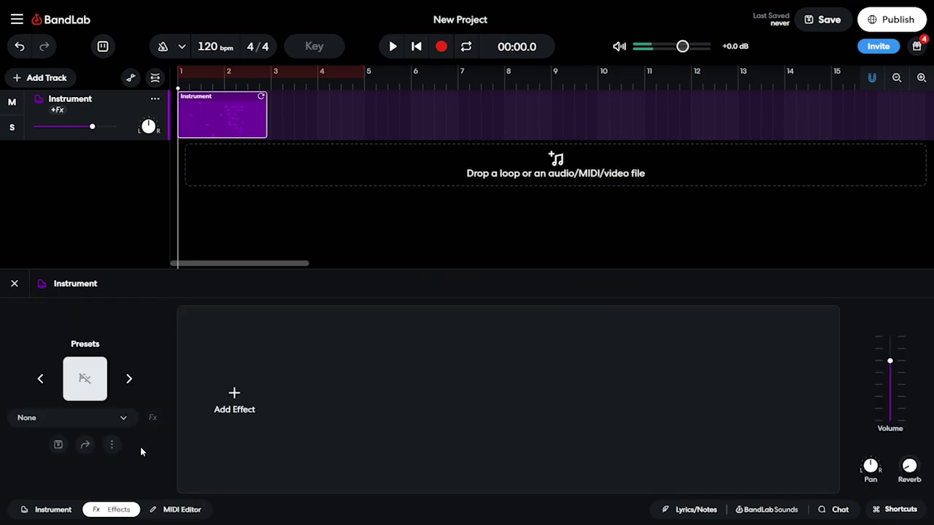
Browse the effect presets, then add the Distortion++ pedal from the Pedals list.
{"action": "left_click", "coordinate": [234, 409]}
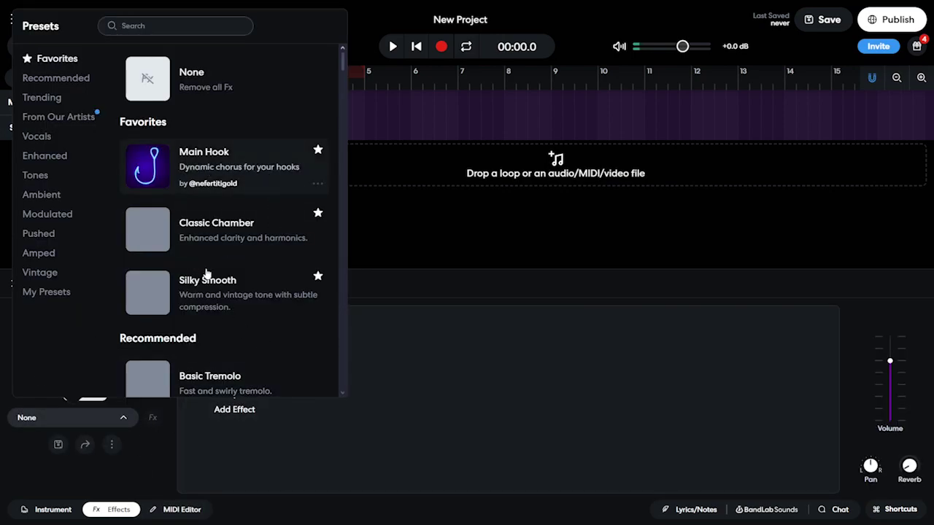
{"action": "left_click", "coordinate": [64, 200]}
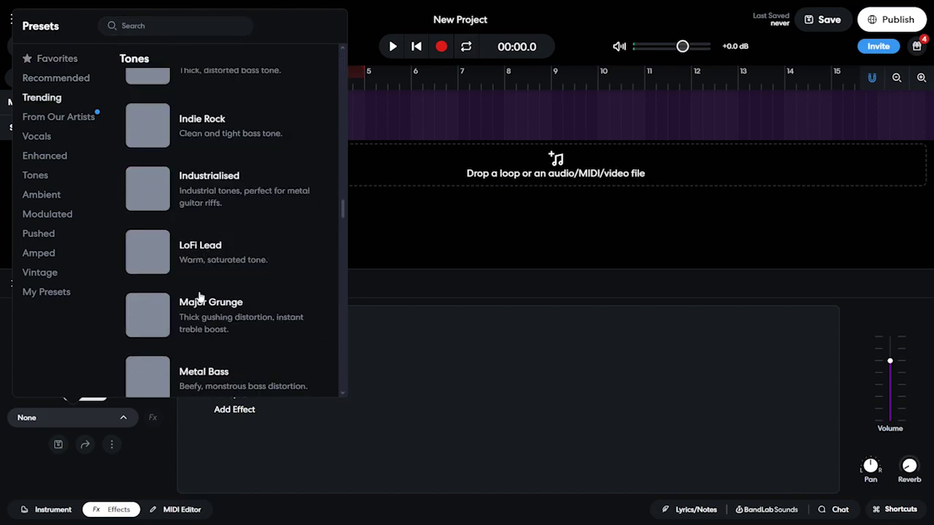
{"action": "left_click", "coordinate": [479, 423]}
{"action": "left_click", "coordinate": [281, 441]}
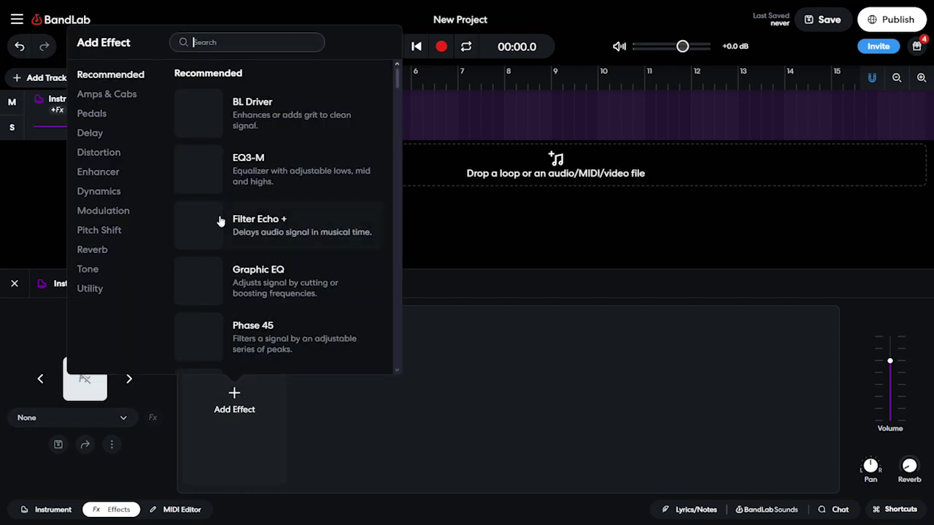
{"action": "scroll", "coordinate": [250, 211], "scroll_direction": "down", "scroll_amount": 5}
{"action": "scroll", "coordinate": [250, 210], "scroll_direction": "down", "scroll_amount": 10}
{"action": "scroll", "coordinate": [282, 241], "scroll_direction": "up", "scroll_amount": 3}
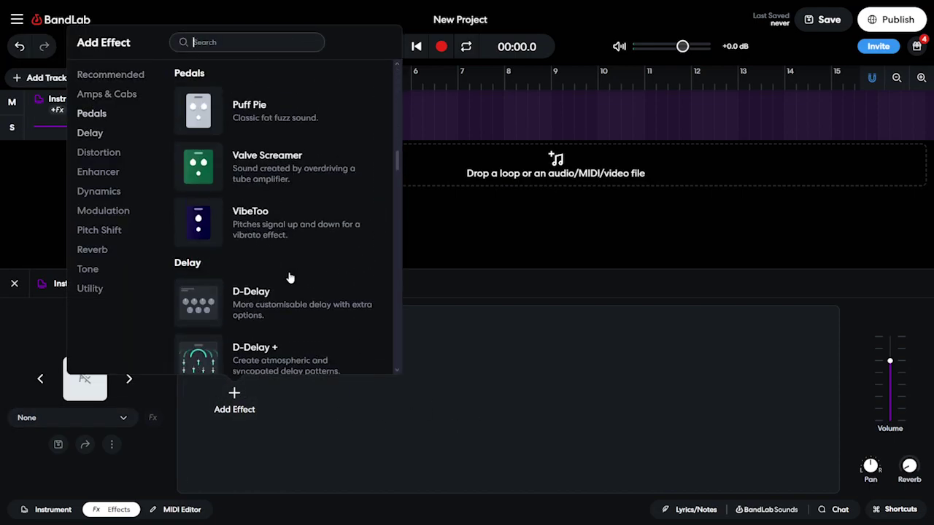
{"action": "scroll", "coordinate": [294, 296], "scroll_direction": "up", "scroll_amount": 6}
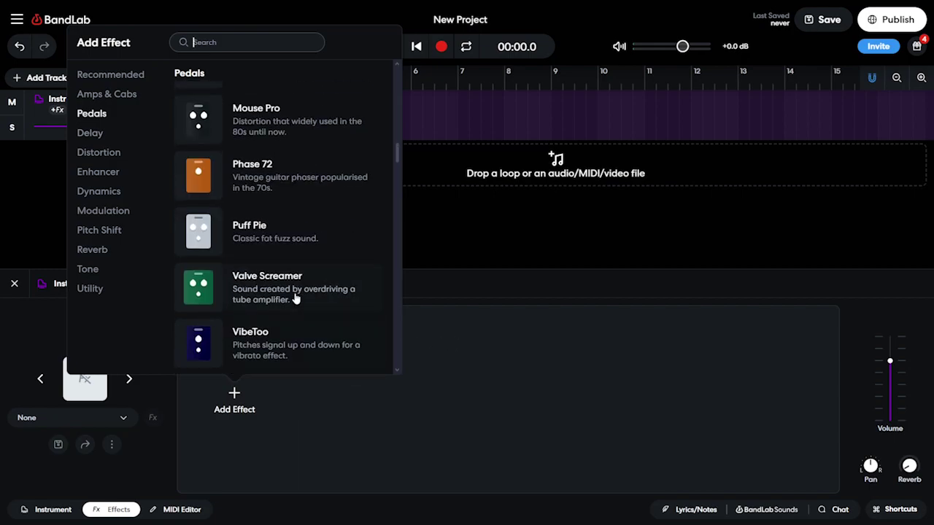
{"action": "scroll", "coordinate": [315, 256], "scroll_direction": "up", "scroll_amount": 2}
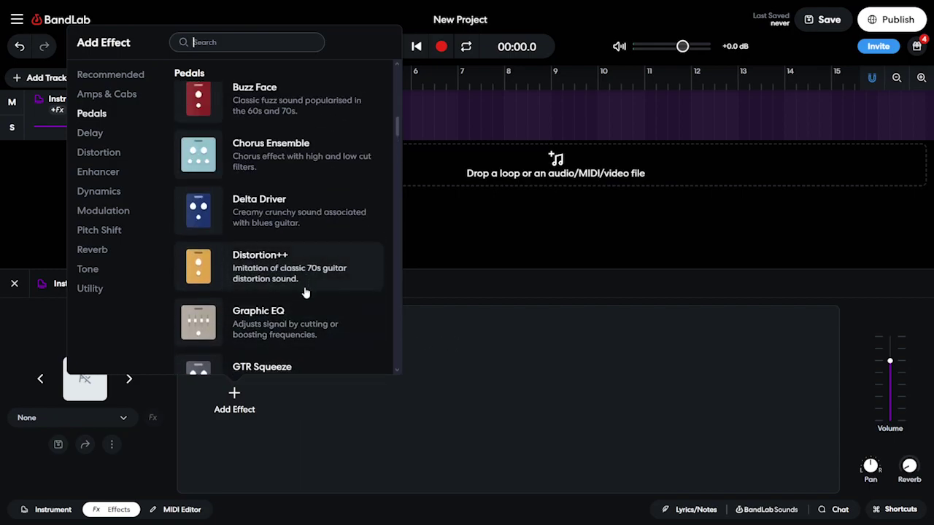
{"action": "left_click", "coordinate": [267, 268]}
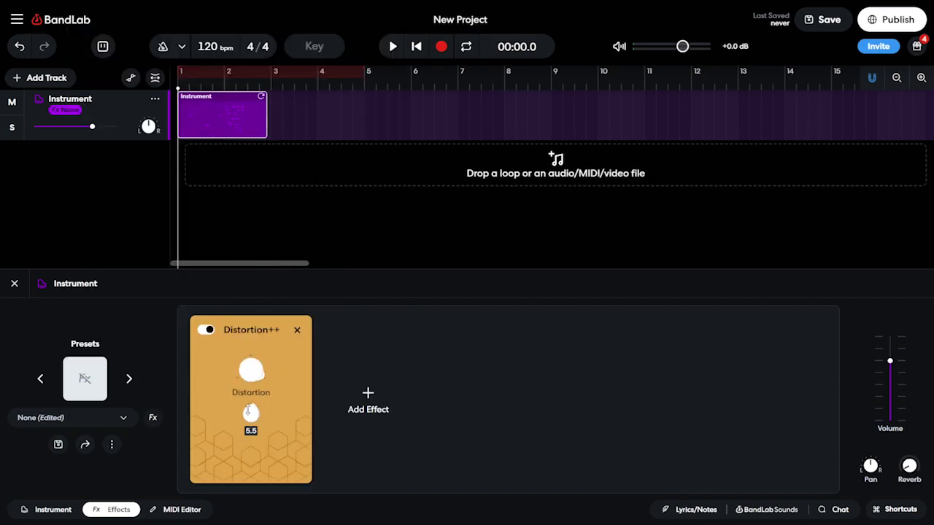
Play and stop the project to hear the Distortion++ effect on the piano.
{"action": "key", "text": "space"}
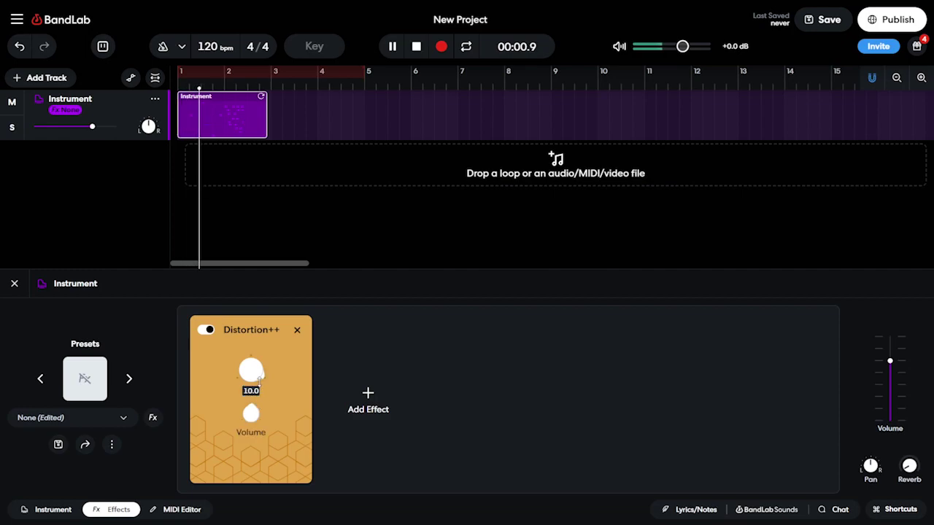
{"action": "key", "text": "space"}
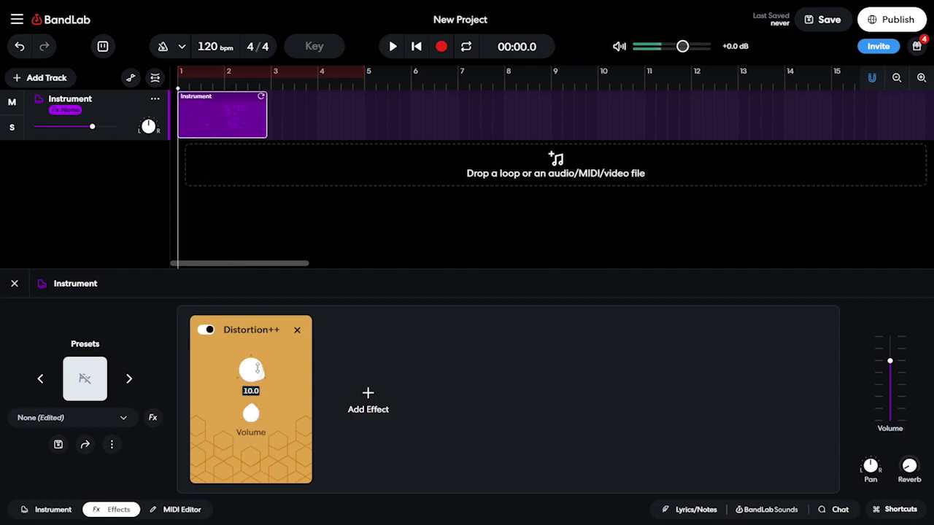
Replace Distortion++ on the Instrument track with the BL 1176 compressor from Dynamics.
{"action": "left_click", "coordinate": [298, 332]}
{"action": "left_click", "coordinate": [234, 398]}
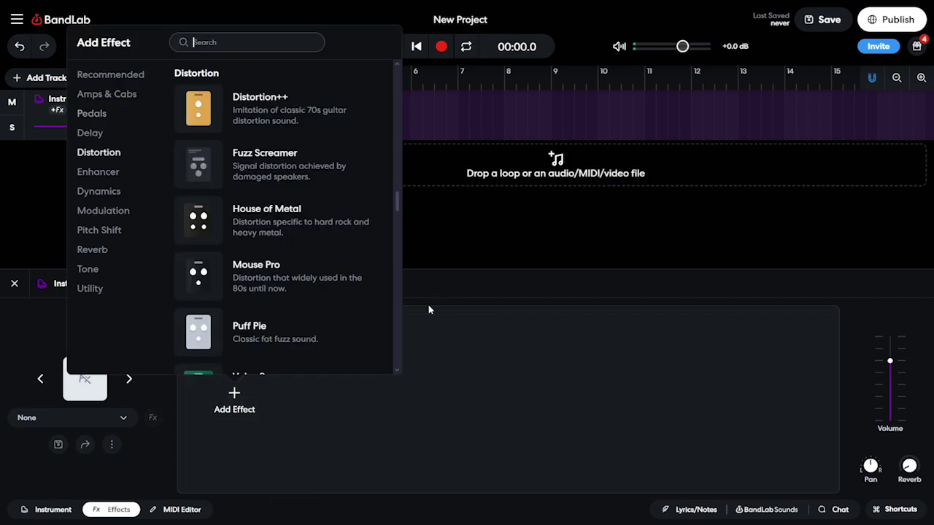
{"action": "scroll", "coordinate": [301, 261], "scroll_direction": "down", "scroll_amount": 6}
{"action": "scroll", "coordinate": [302, 261], "scroll_direction": "down", "scroll_amount": 4}
{"action": "scroll", "coordinate": [292, 243], "scroll_direction": "up", "scroll_amount": 3}
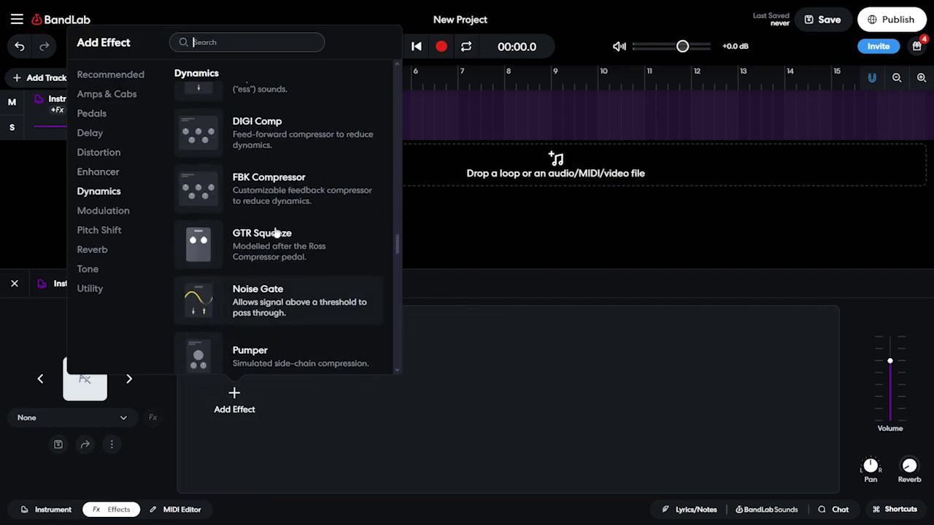
{"action": "scroll", "coordinate": [295, 209], "scroll_direction": "up", "scroll_amount": 1}
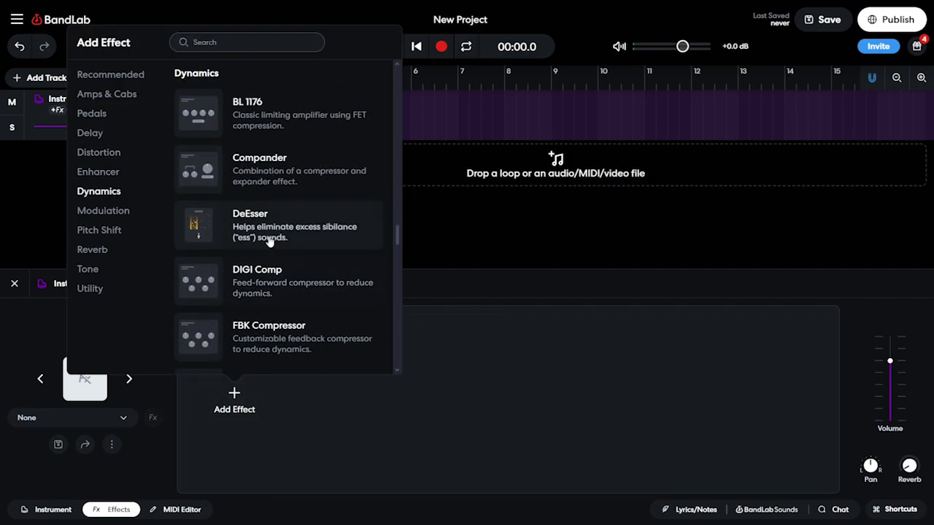
{"action": "left_click", "coordinate": [272, 124]}
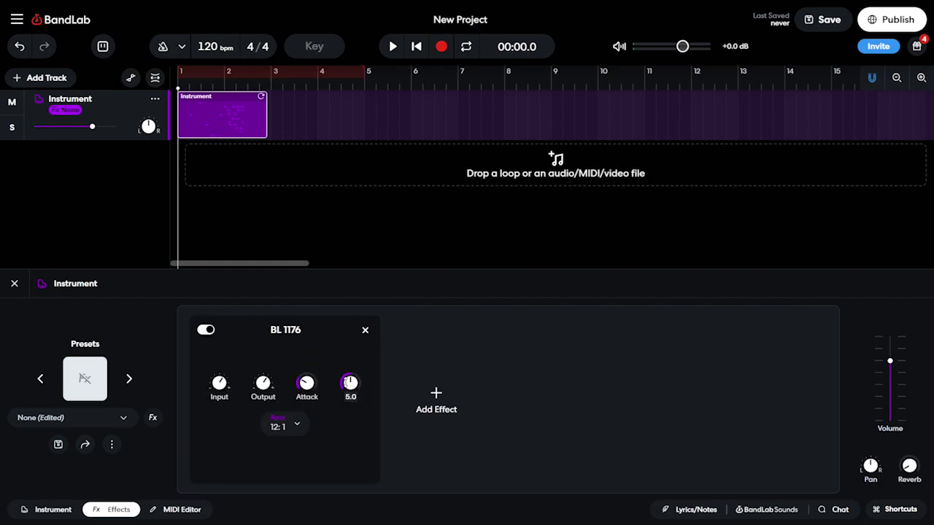
Play the track and turn the BL 1176 Output down to -3.6 dB.
{"action": "mouse_move", "coordinate": [256, 370]}
{"action": "key", "text": "space"}
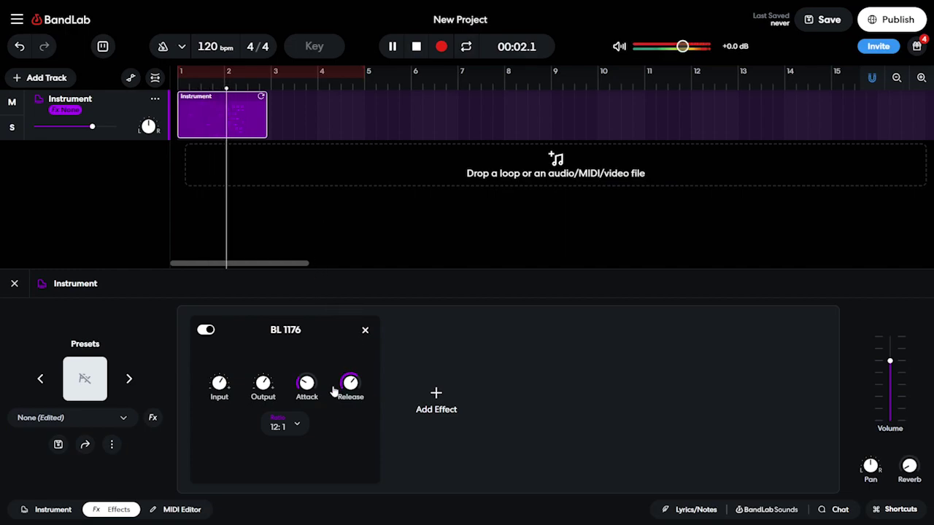
{"action": "key", "text": "space"}
{"action": "key", "text": "space"}
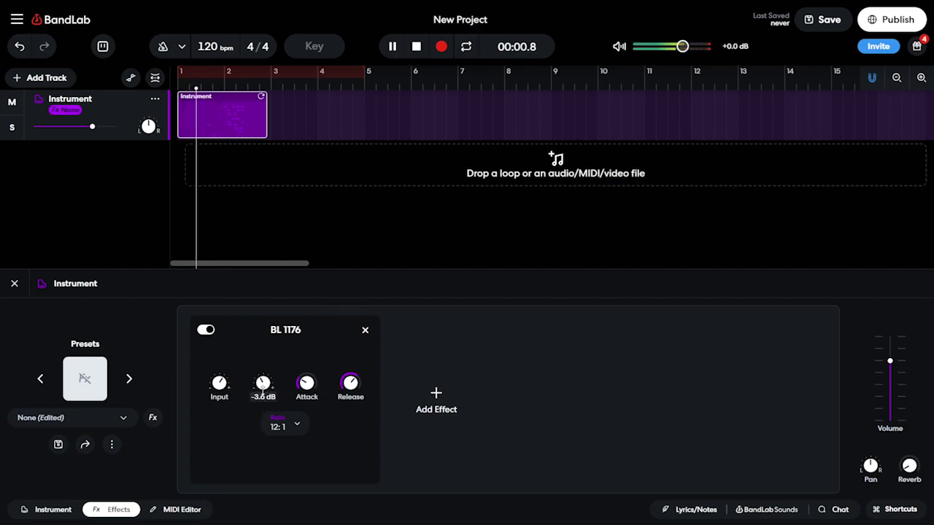
{"action": "left_click_drag", "start_coordinate": [264, 383], "coordinate": [268, 387]}
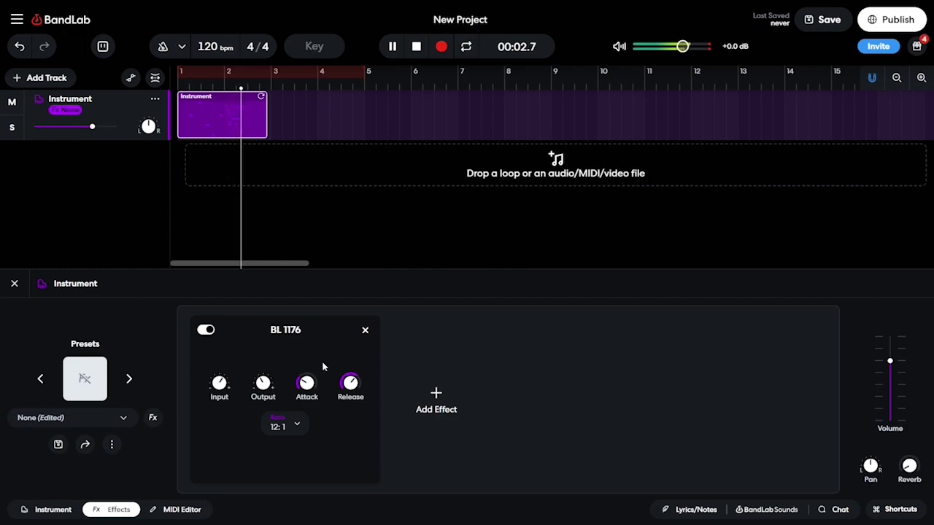
{"action": "key", "text": "space"}
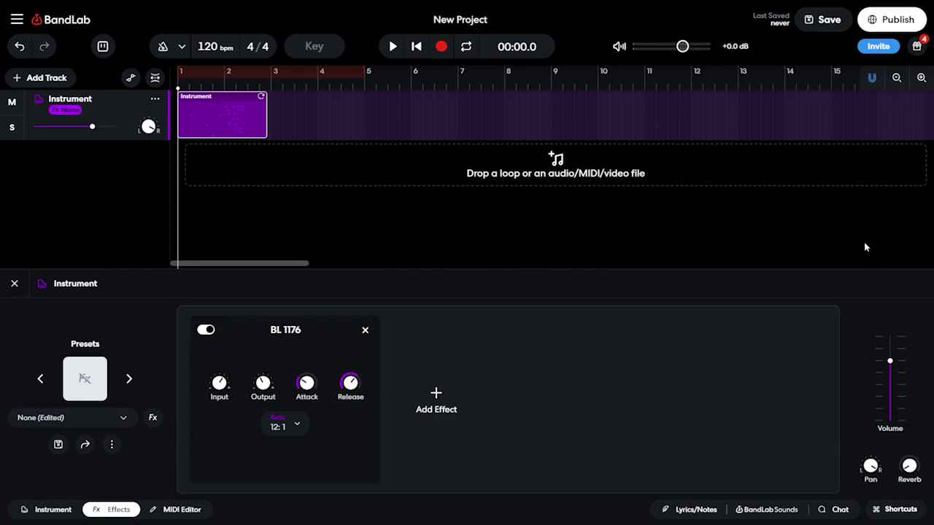
Play the project again, then delete the Instrument clip from the track.
{"action": "key", "text": "space"}
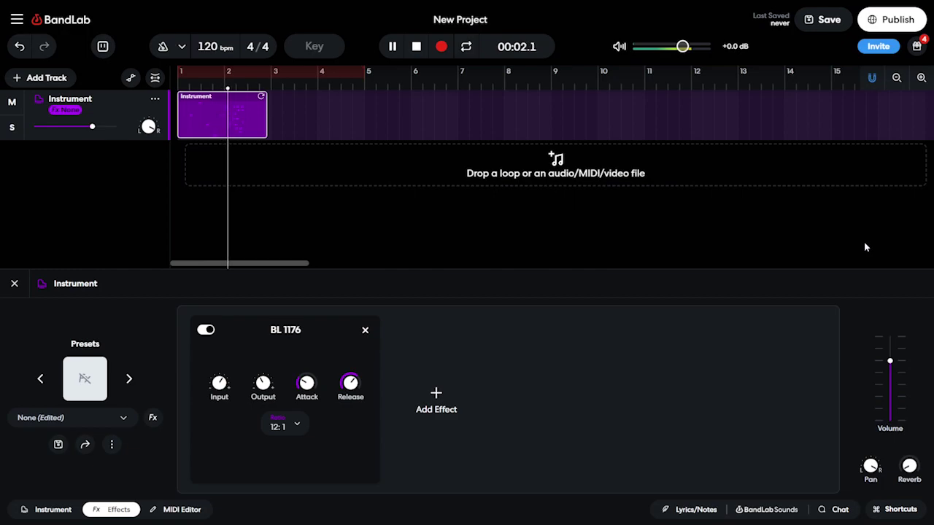
{"action": "key", "text": "space"}
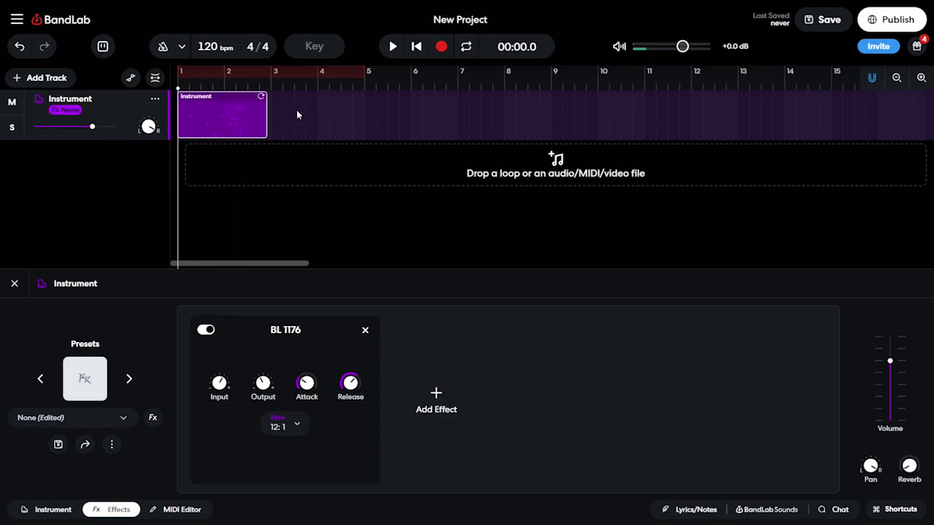
{"action": "key", "text": "Delete"}
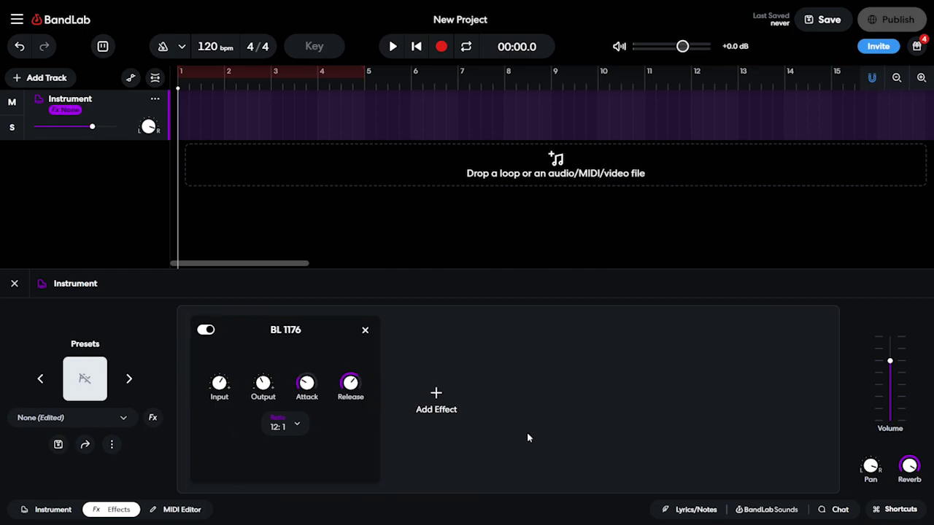
Delete the BL 1176 card, then open the Brazilian Fix Volume 1 pack in BandLab Sounds.
{"action": "left_click", "coordinate": [365, 331]}
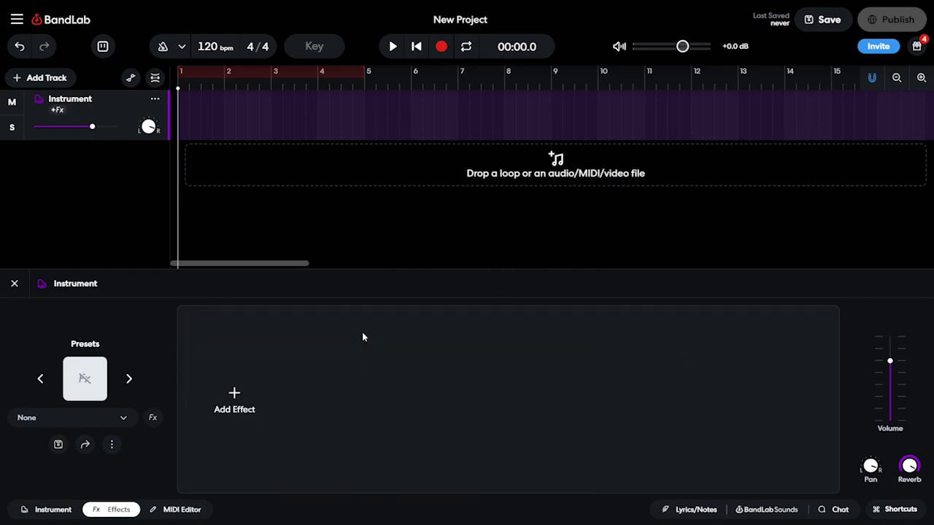
{"action": "left_click", "coordinate": [169, 511]}
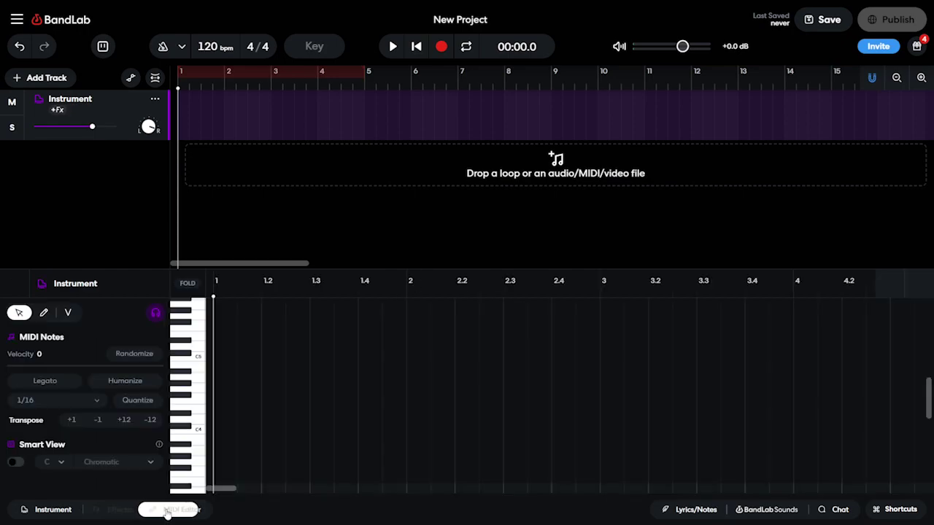
{"action": "left_click", "coordinate": [762, 511]}
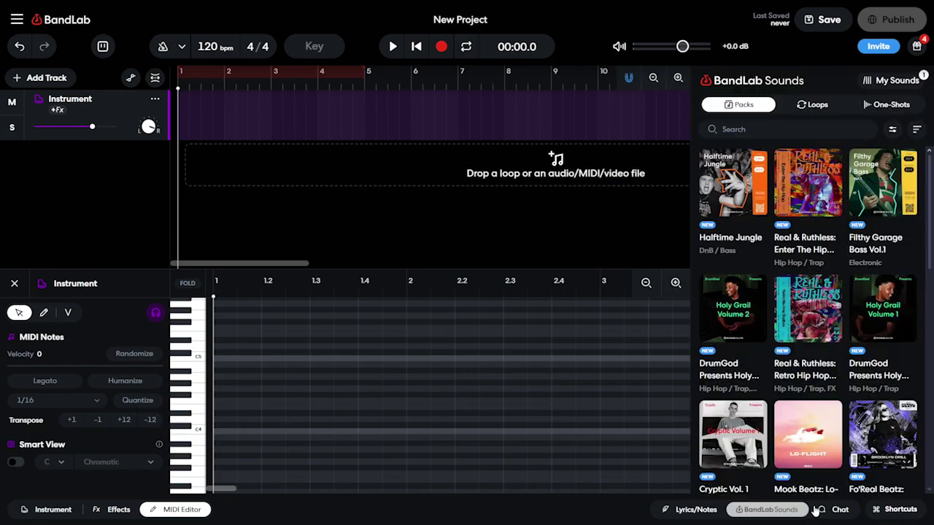
{"action": "scroll", "coordinate": [875, 292], "scroll_direction": "down", "scroll_amount": 5}
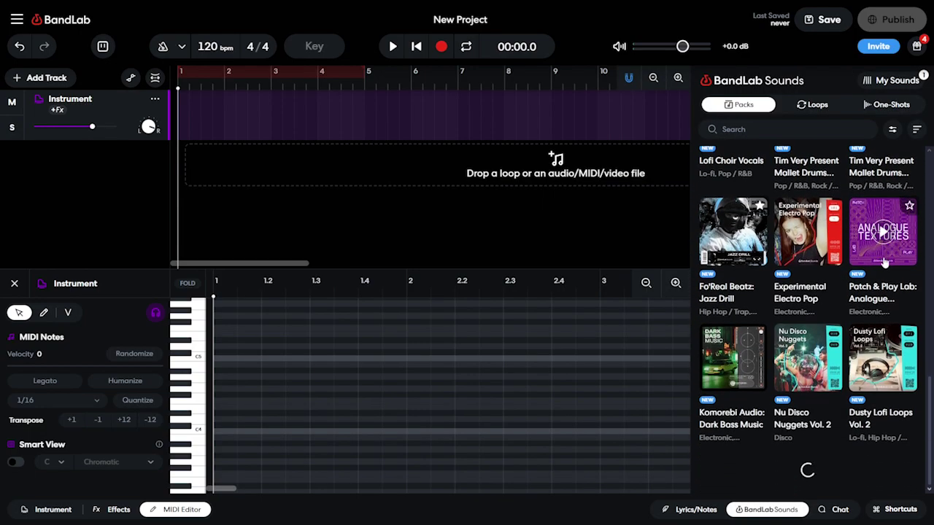
{"action": "scroll", "coordinate": [833, 339], "scroll_direction": "down", "scroll_amount": 5}
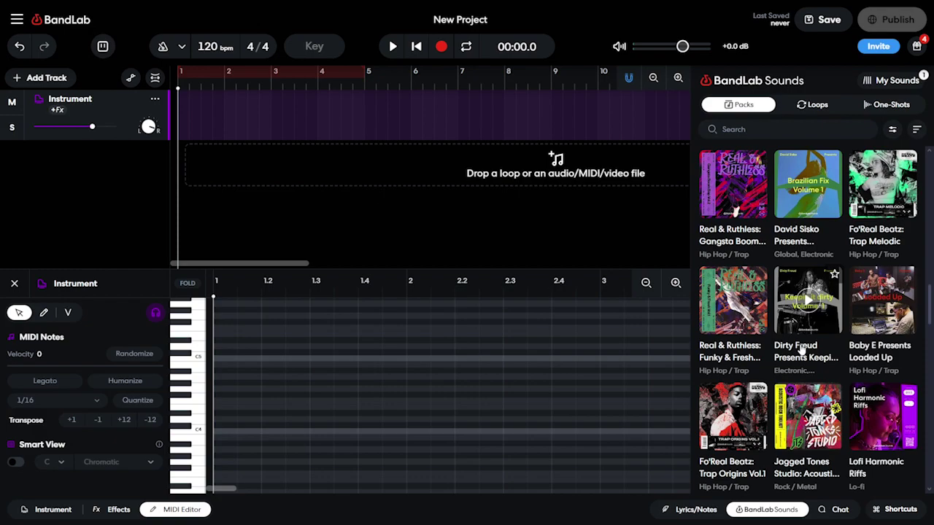
{"action": "left_click", "coordinate": [799, 239]}
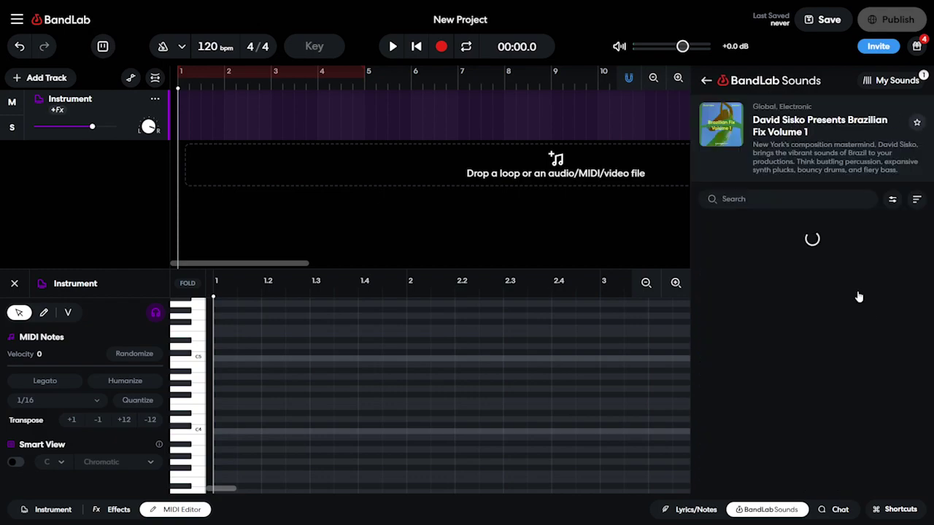
Add the SmoothMoove_Bb loop at bar 1 without changing key, audition it, then delete the region.
{"action": "scroll", "coordinate": [810, 266], "scroll_direction": "down", "scroll_amount": 2}
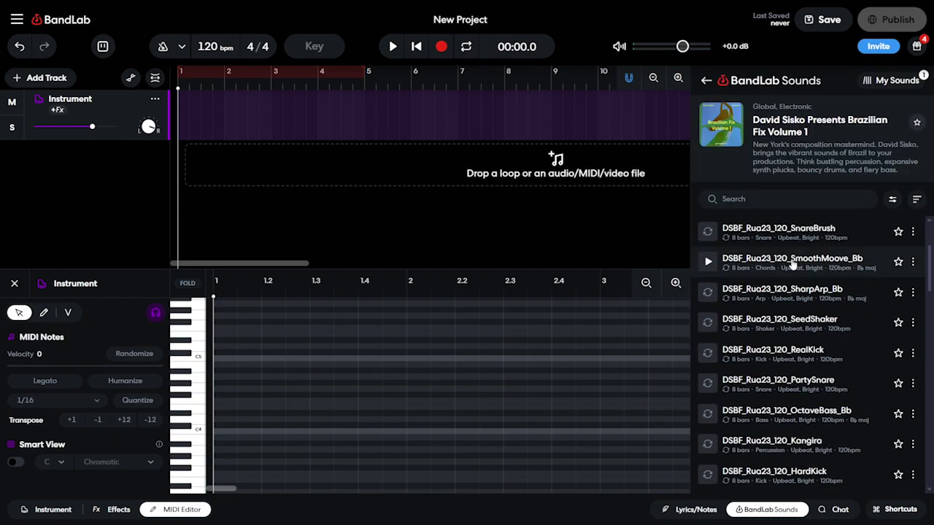
{"action": "left_click_drag", "start_coordinate": [483, 212], "coordinate": [188, 171]}
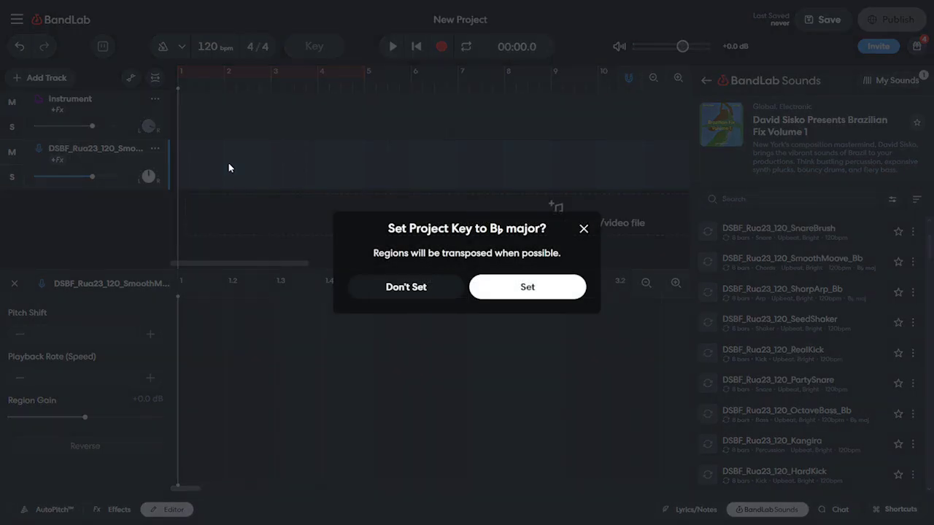
{"action": "left_click", "coordinate": [406, 288]}
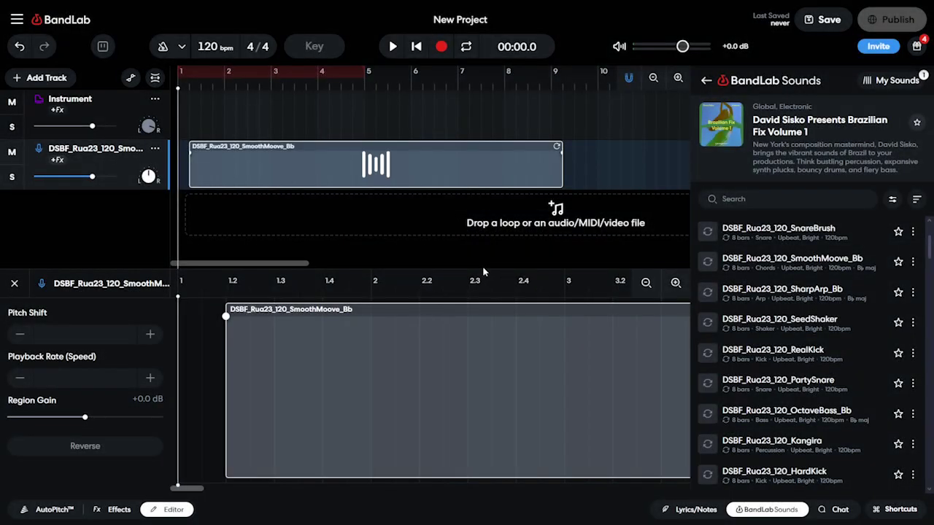
{"action": "left_click_drag", "start_coordinate": [261, 170], "coordinate": [257, 168]}
{"action": "key", "text": "space"}
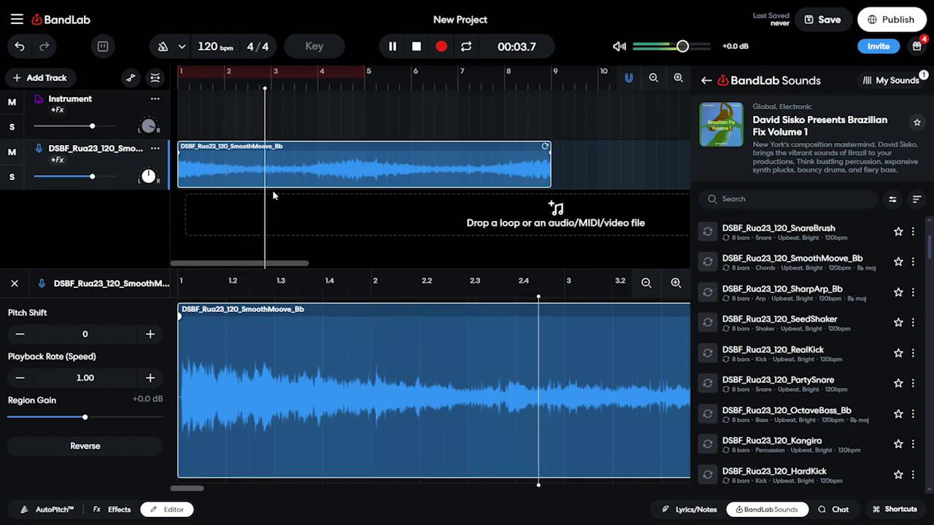
{"action": "key", "text": "space"}
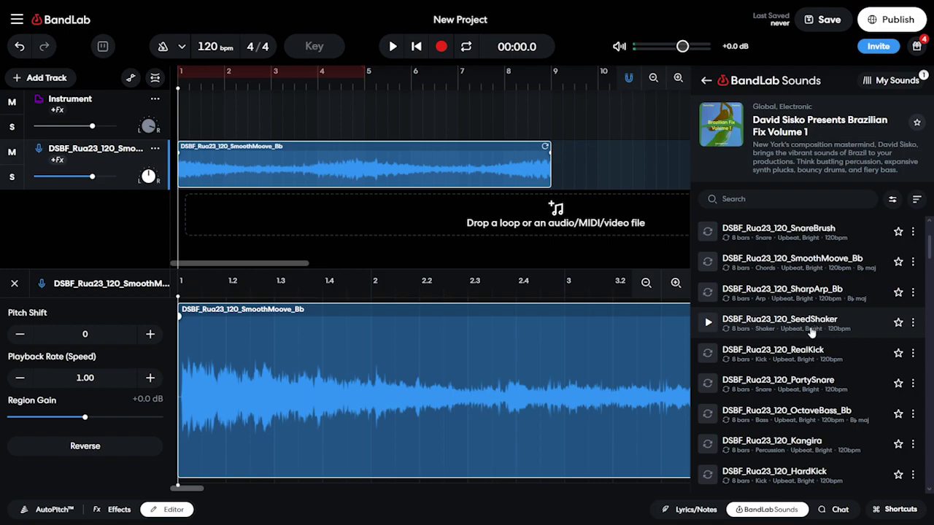
{"action": "key", "text": "Delete"}
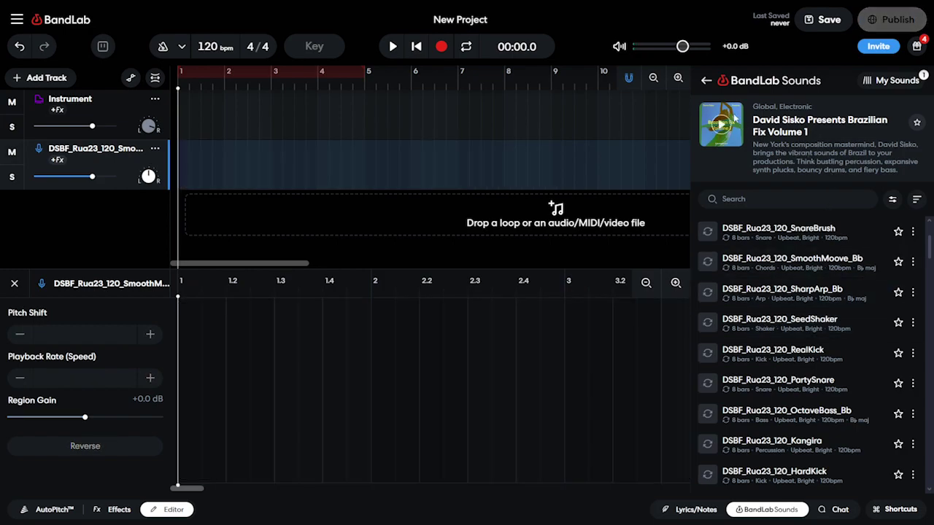
Return to the sound packs list, record a short voice take, and play it back.
{"action": "left_click", "coordinate": [706, 81]}
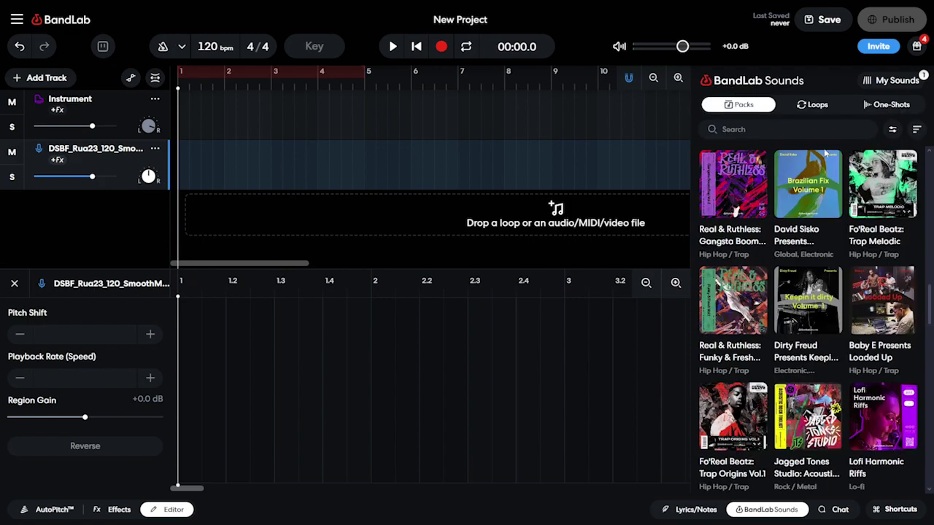
{"action": "scroll", "coordinate": [860, 314], "scroll_direction": "down", "scroll_amount": 7}
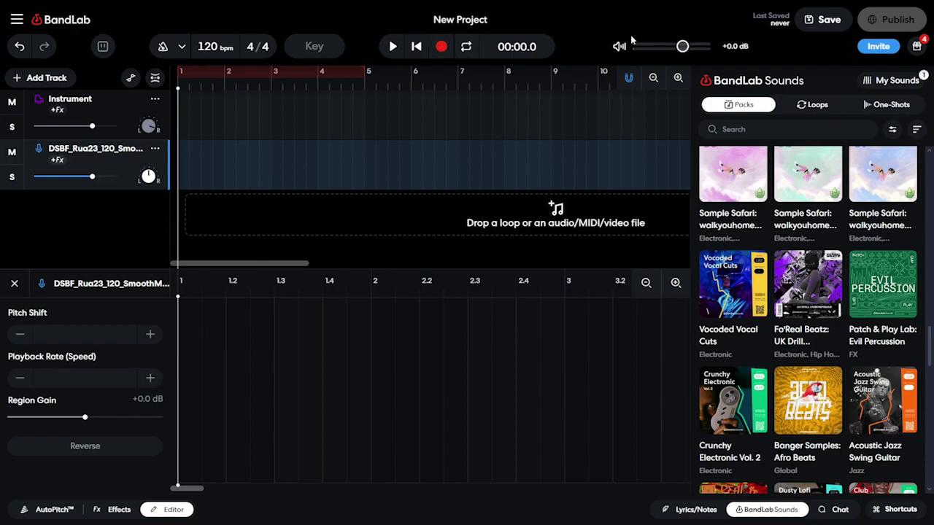
{"action": "left_click", "coordinate": [441, 46]}
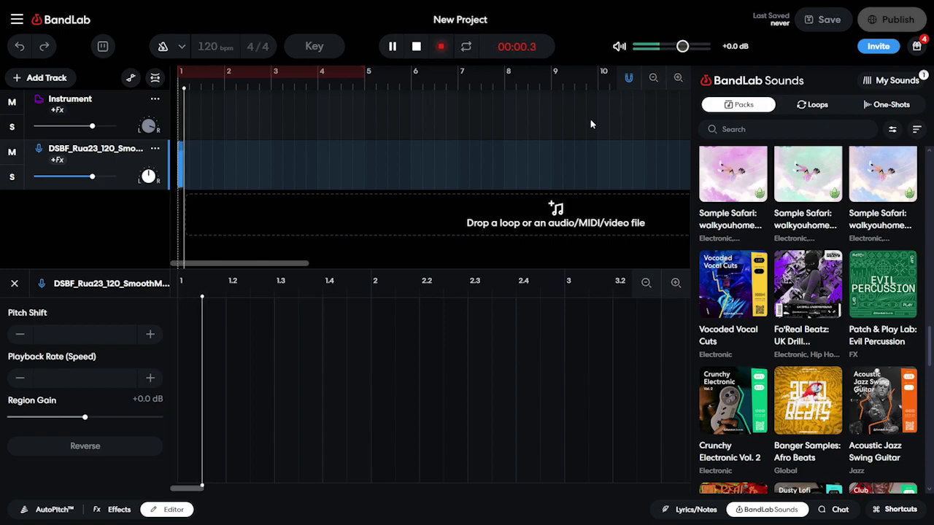
{"action": "left_click", "coordinate": [443, 46]}
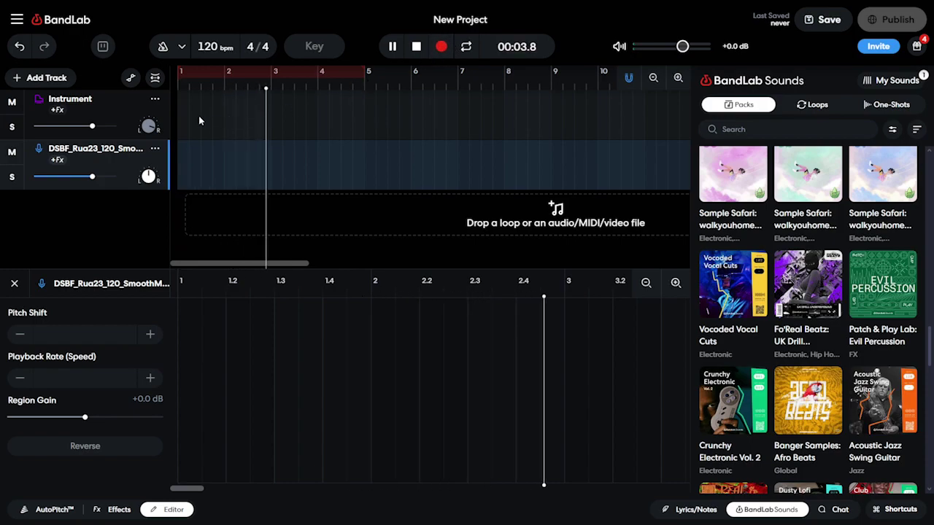
{"action": "left_click", "coordinate": [190, 90]}
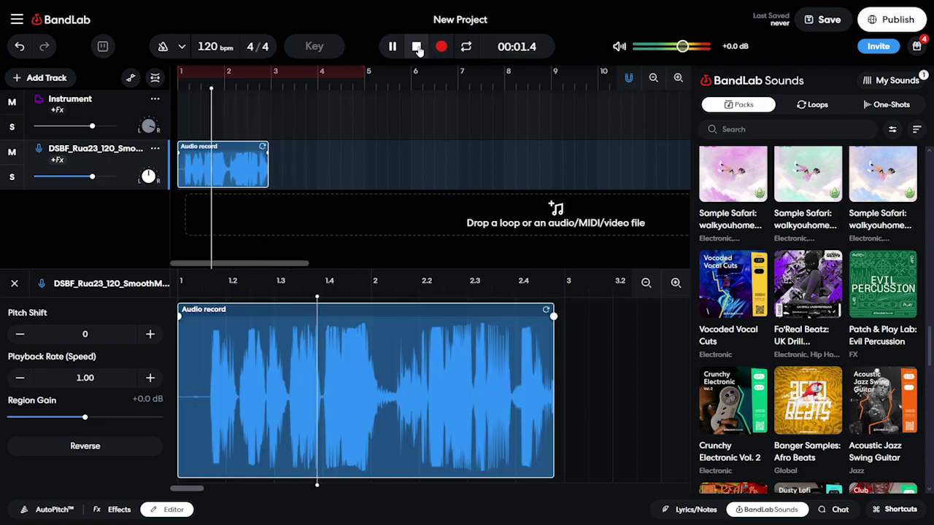
{"action": "left_click", "coordinate": [416, 46]}
Lower the voice track's volume and raise the Audio record clip's Pitch Shift to 4.
{"action": "left_click_drag", "start_coordinate": [72, 176], "coordinate": [81, 177]}
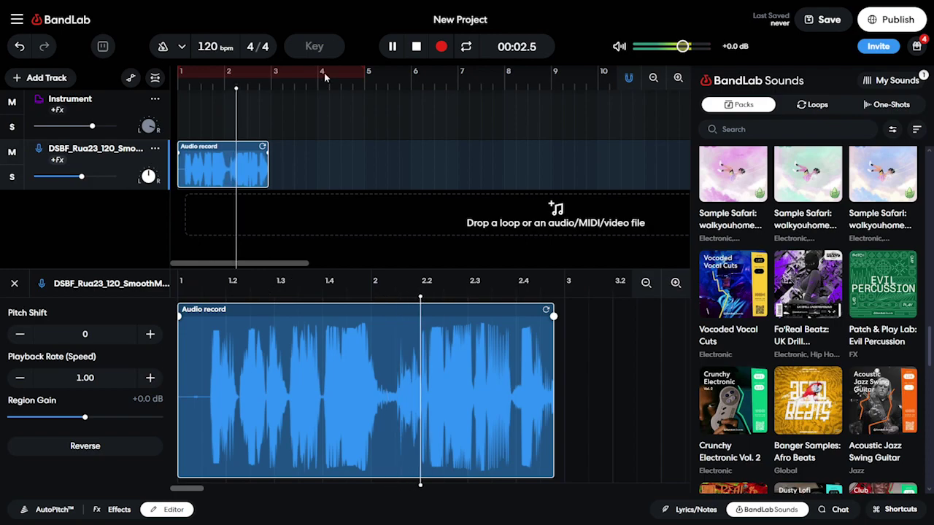
{"action": "key", "text": "space"}
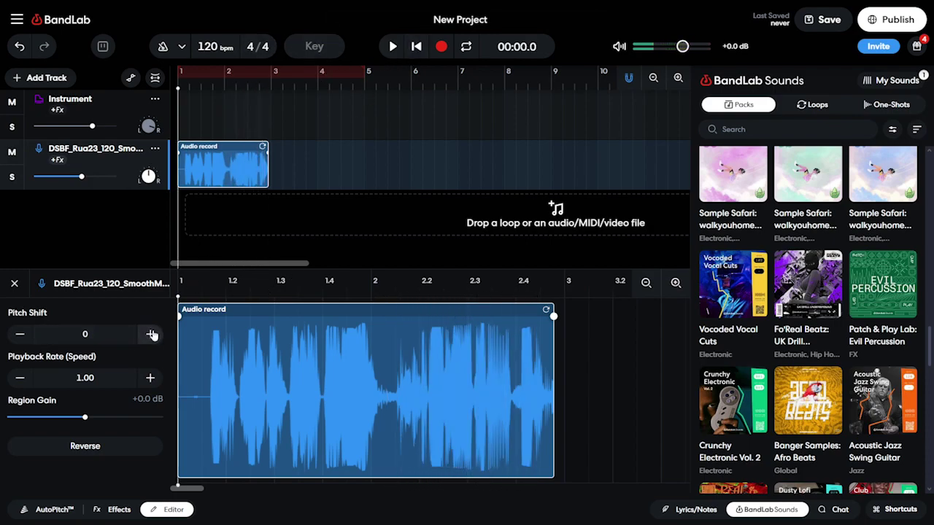
{"action": "left_click", "coordinate": [151, 334]}
{"action": "left_click", "coordinate": [152, 334]}
{"action": "left_click", "coordinate": [151, 334]}
{"action": "left_click", "coordinate": [382, 51]}
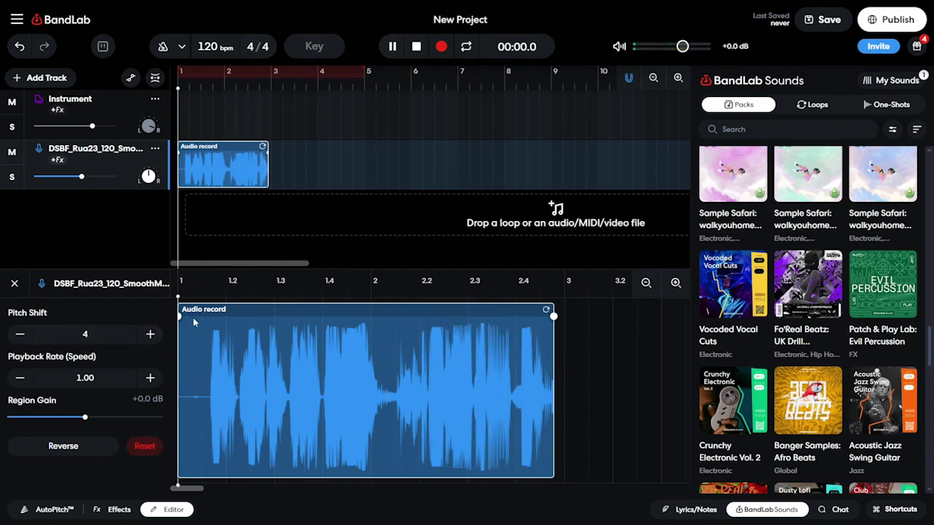
Slow the clip's Playback Rate to 0.70, hide BandLab Sounds, and reverse the clip.
{"action": "left_click", "coordinate": [22, 379]}
{"action": "left_click", "coordinate": [21, 378]}
{"action": "left_click", "coordinate": [21, 378]}
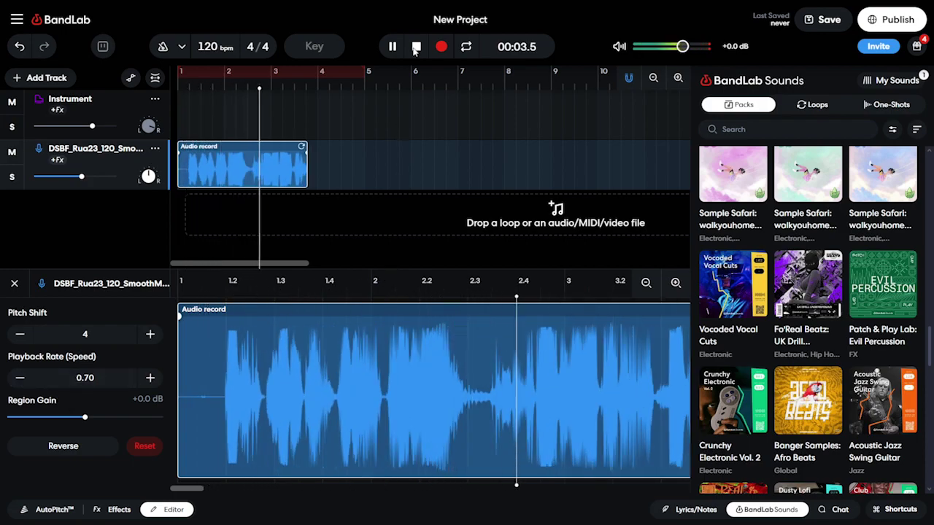
{"action": "key", "text": "space"}
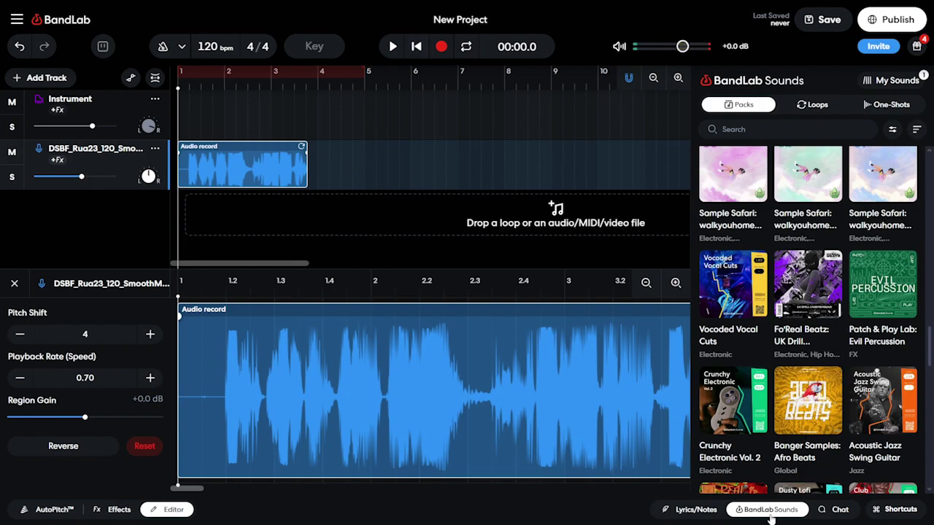
{"action": "left_click", "coordinate": [771, 509]}
{"action": "left_click", "coordinate": [102, 445]}
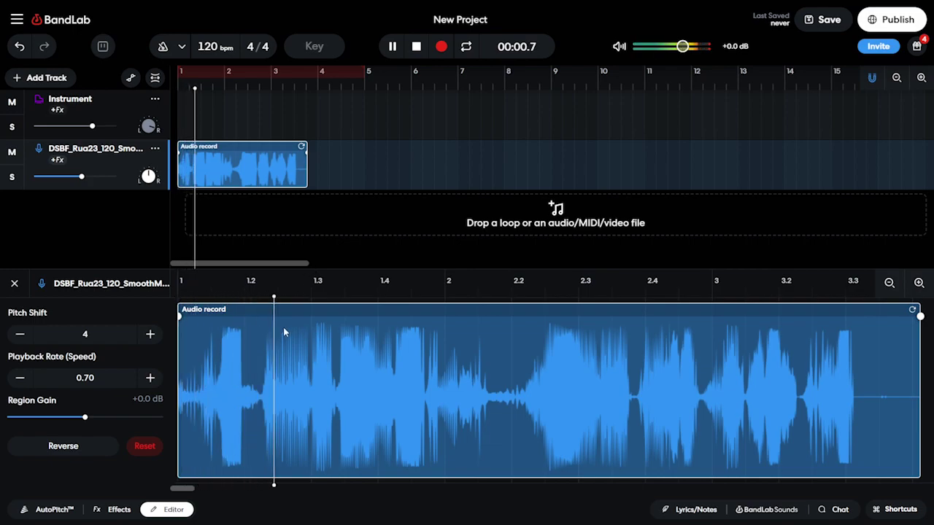
Switch on the voice track's AutoPitch with Modern Rap style, Major scale and F# root.
{"action": "key", "text": "space"}
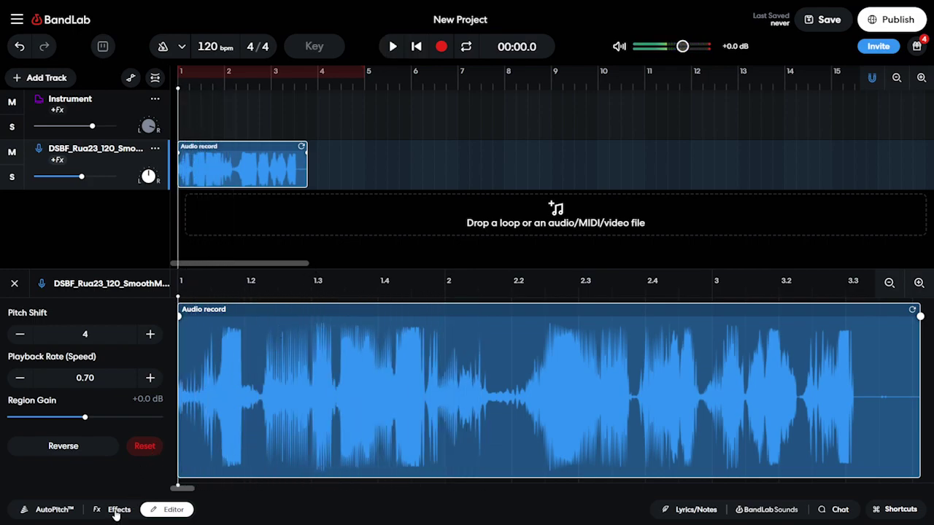
{"action": "left_click", "coordinate": [117, 509]}
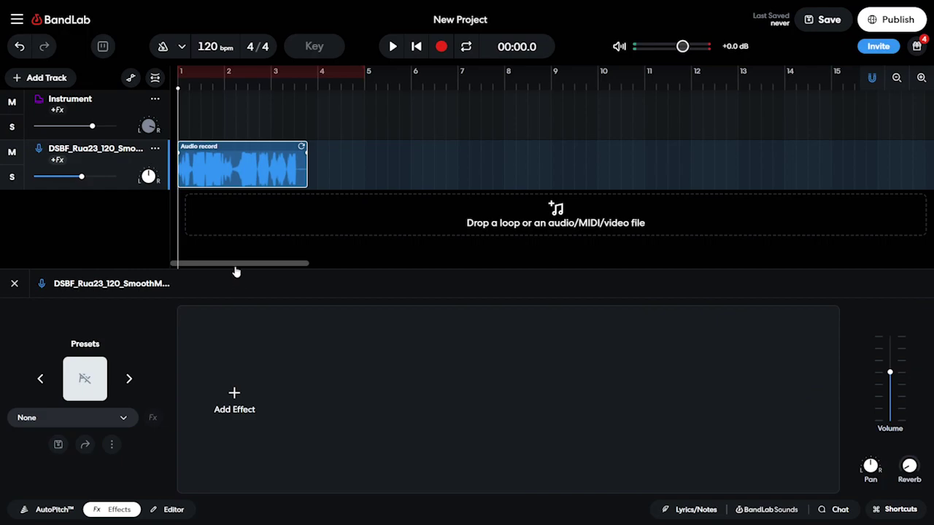
{"action": "left_click", "coordinate": [51, 509]}
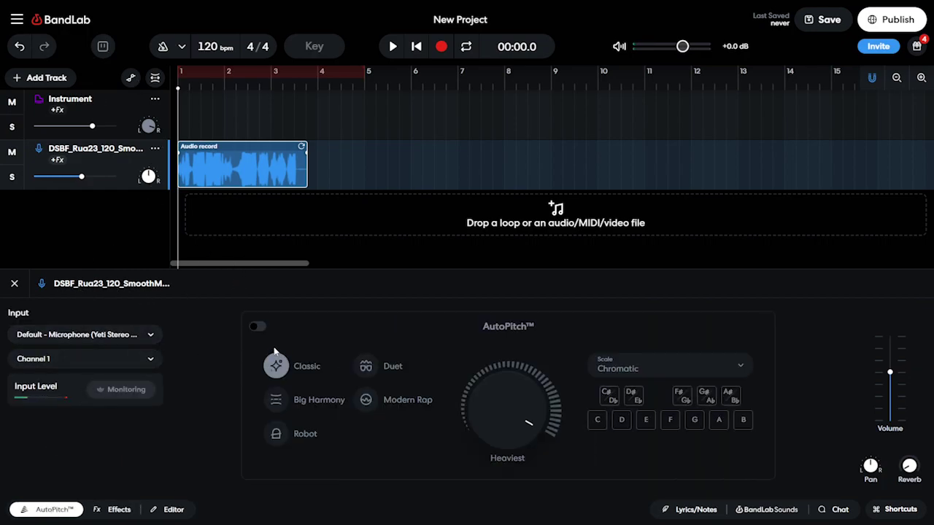
{"action": "left_click", "coordinate": [257, 327]}
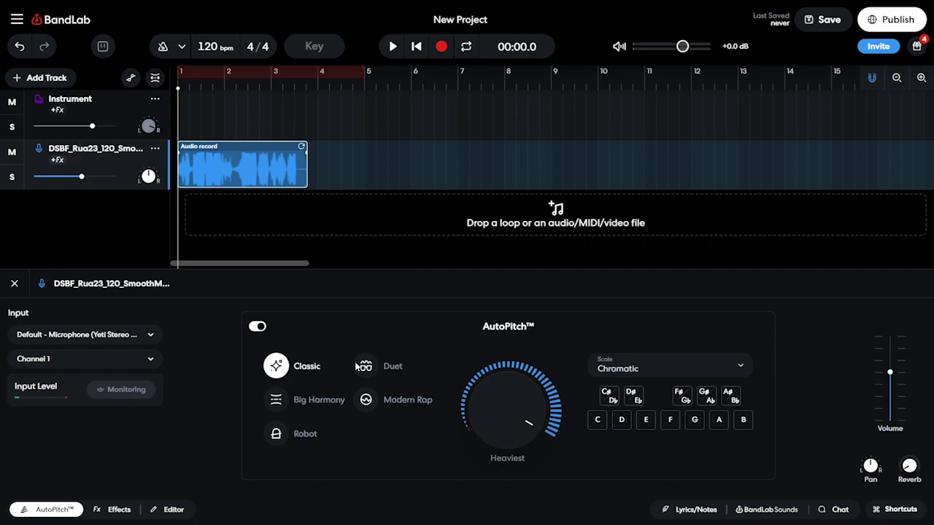
{"action": "left_click", "coordinate": [367, 400]}
{"action": "left_click", "coordinate": [668, 364]}
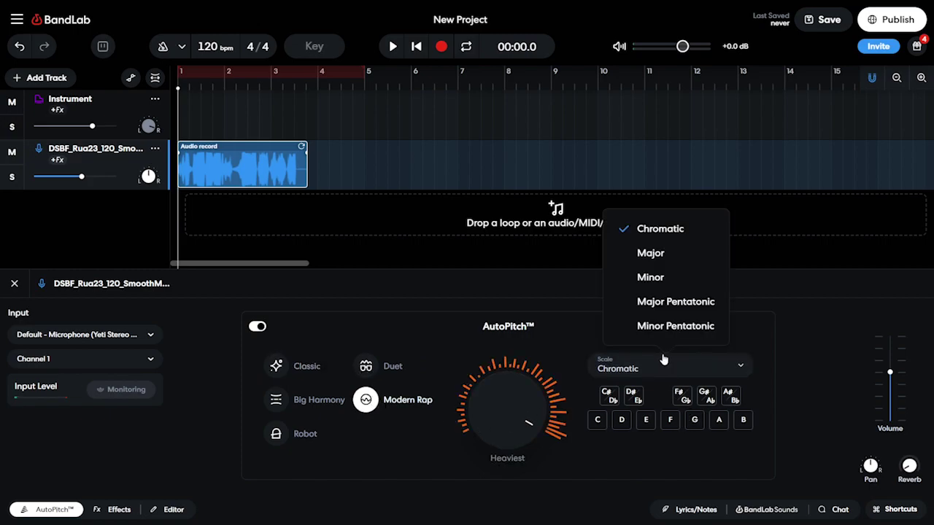
{"action": "left_click", "coordinate": [656, 253]}
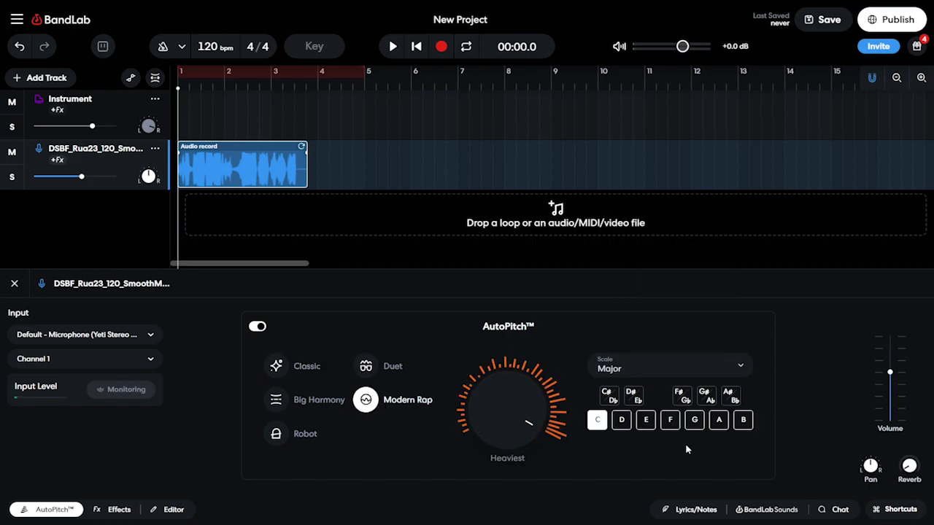
{"action": "left_click", "coordinate": [682, 396]}
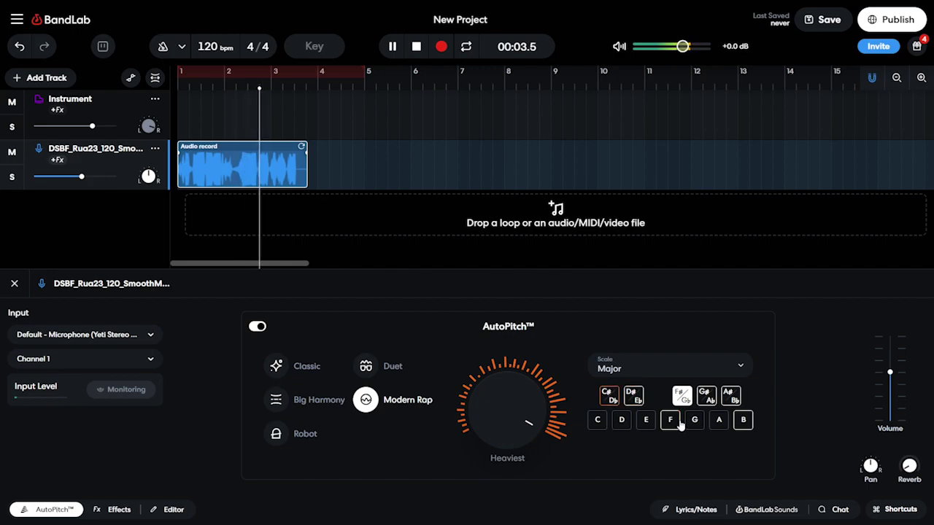
{"action": "key", "text": "space"}
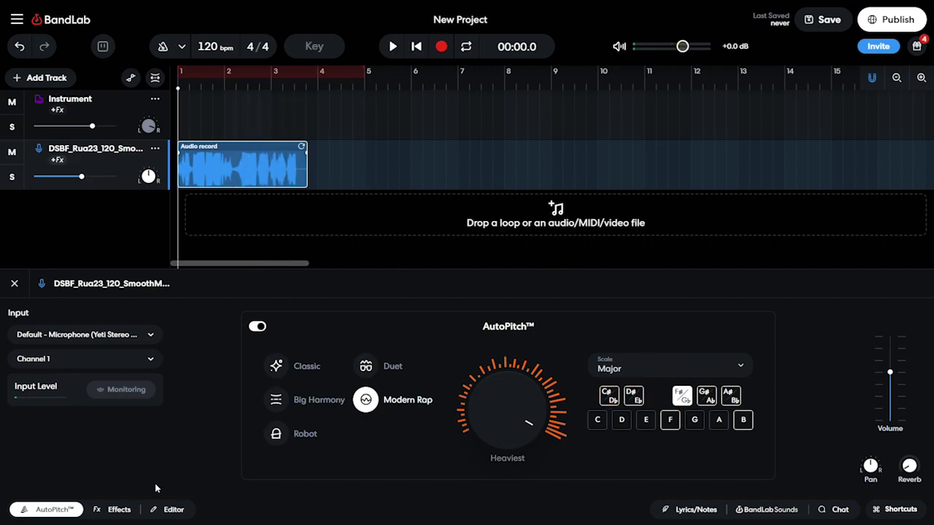
{"action": "left_click", "coordinate": [149, 511]}
Add an 808 Drum Machine track and show pattern A's step grid.
{"action": "left_click", "coordinate": [37, 78]}
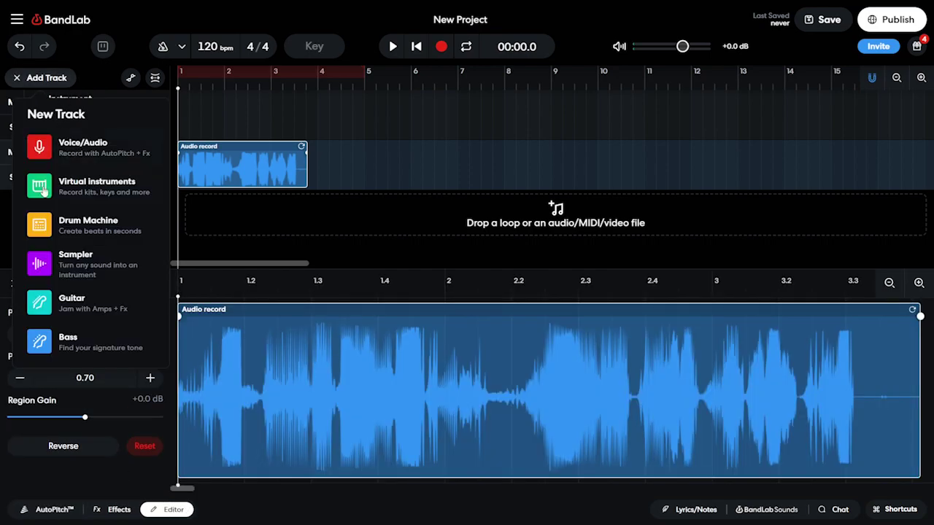
{"action": "left_click", "coordinate": [111, 224]}
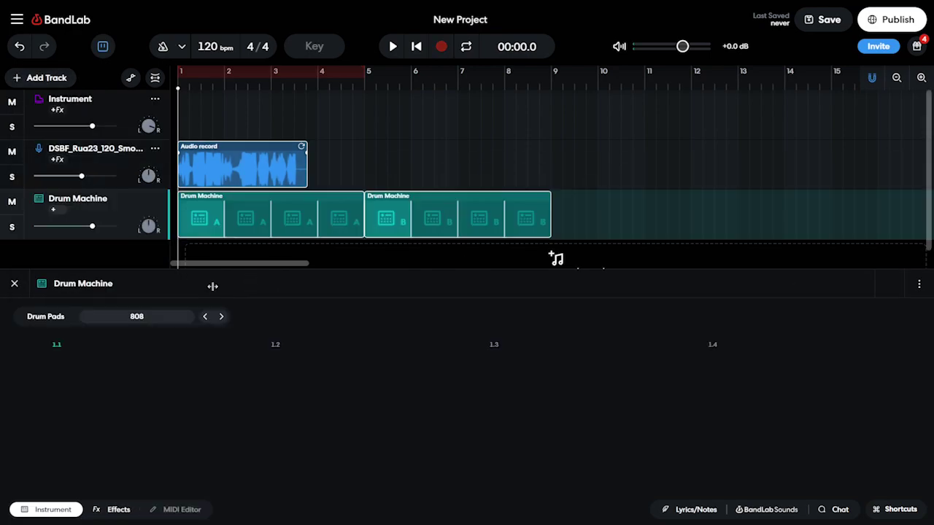
{"action": "left_click", "coordinate": [718, 318]}
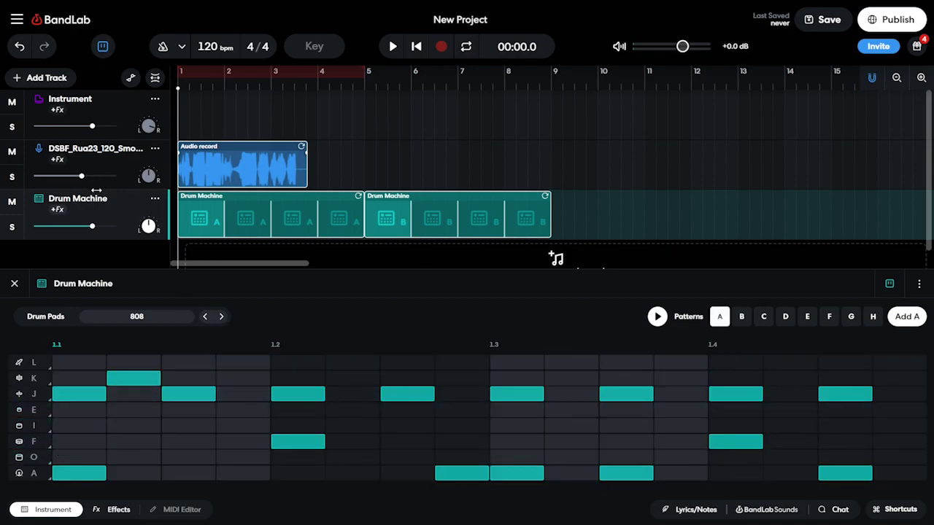
Browse the Instrument track's alternative sounds, then close the browser keeping Studio Grand piano.
{"action": "left_click", "coordinate": [126, 127]}
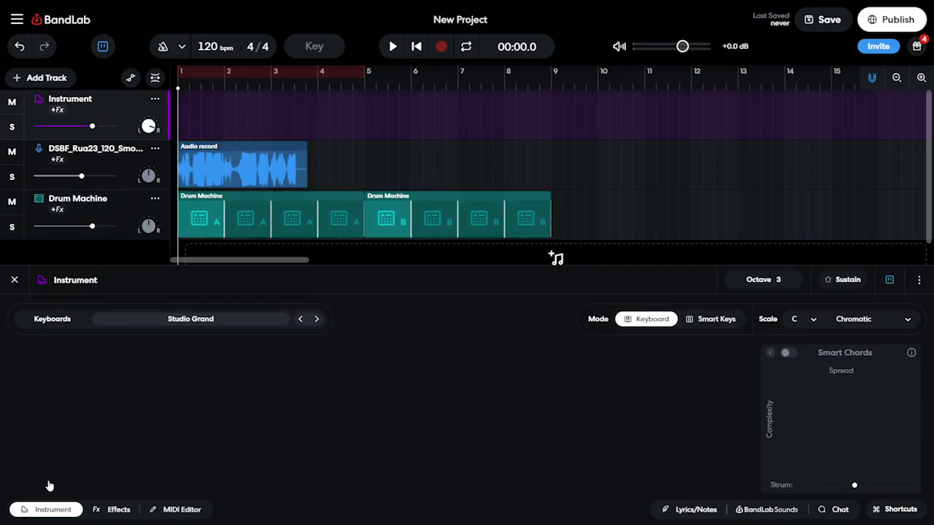
{"action": "left_click", "coordinate": [219, 324]}
{"action": "scroll", "coordinate": [219, 211], "scroll_direction": "down", "scroll_amount": 15}
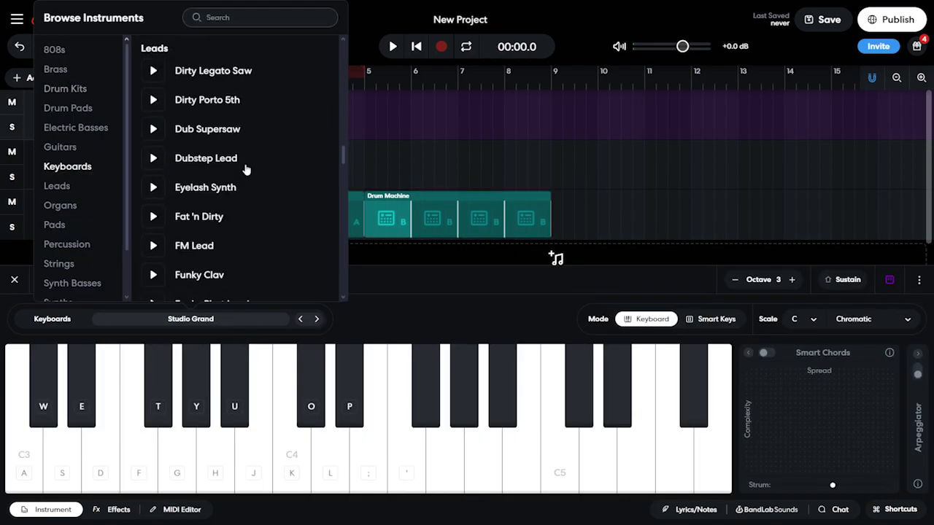
{"action": "scroll", "coordinate": [234, 153], "scroll_direction": "down", "scroll_amount": 15}
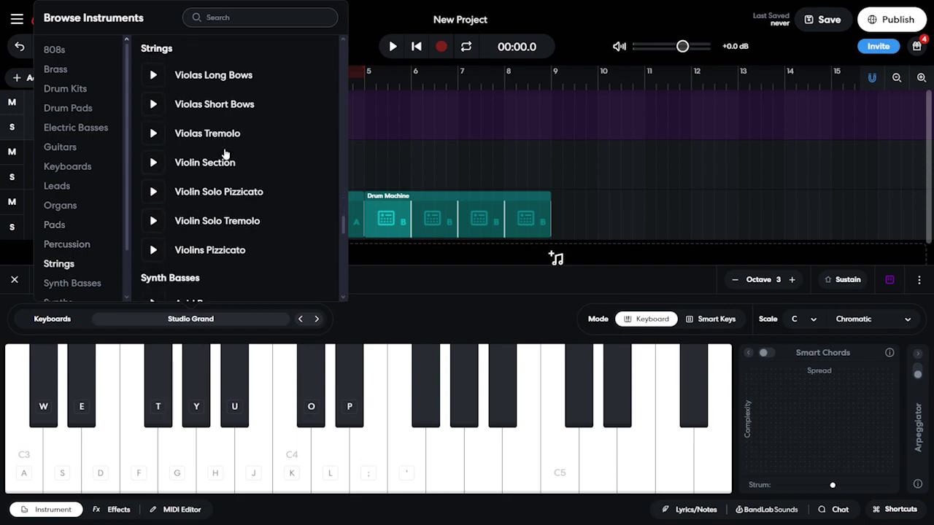
{"action": "scroll", "coordinate": [213, 167], "scroll_direction": "up", "scroll_amount": 10}
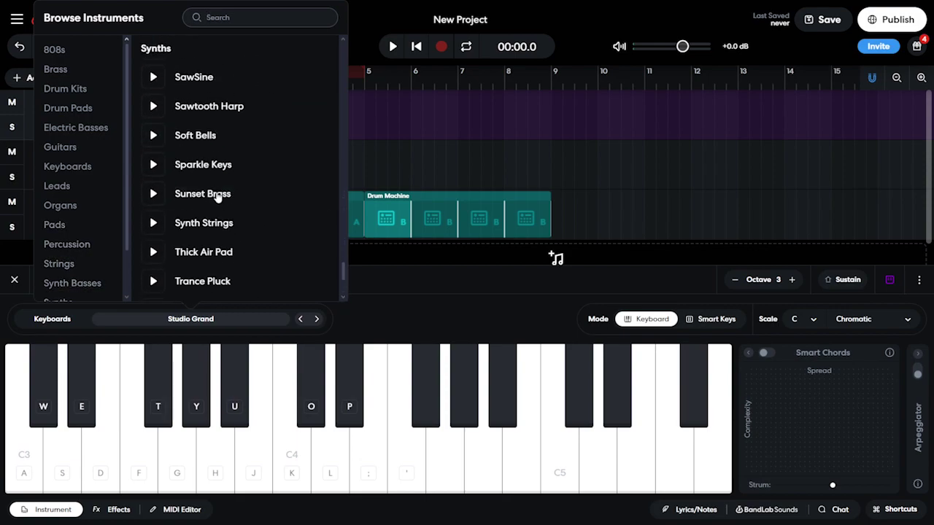
{"action": "scroll", "coordinate": [205, 187], "scroll_direction": "up", "scroll_amount": 15}
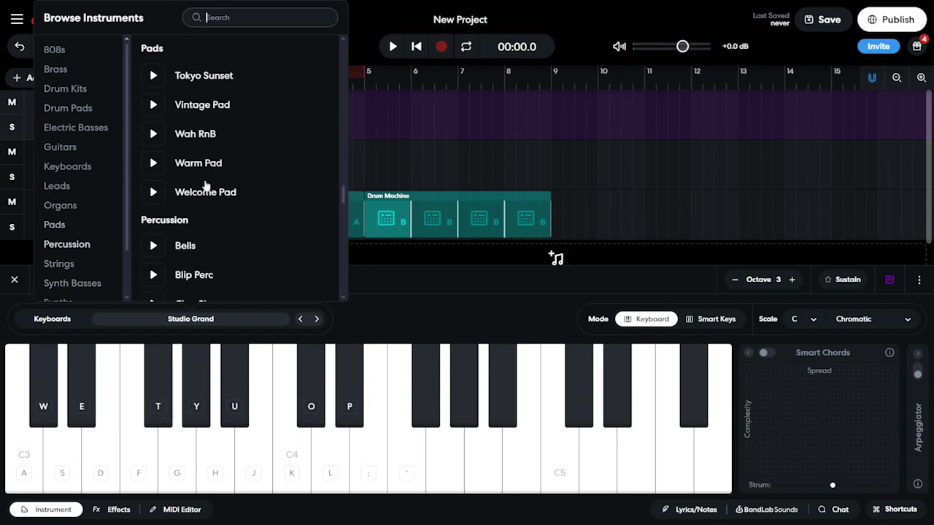
{"action": "scroll", "coordinate": [204, 167], "scroll_direction": "up", "scroll_amount": 15}
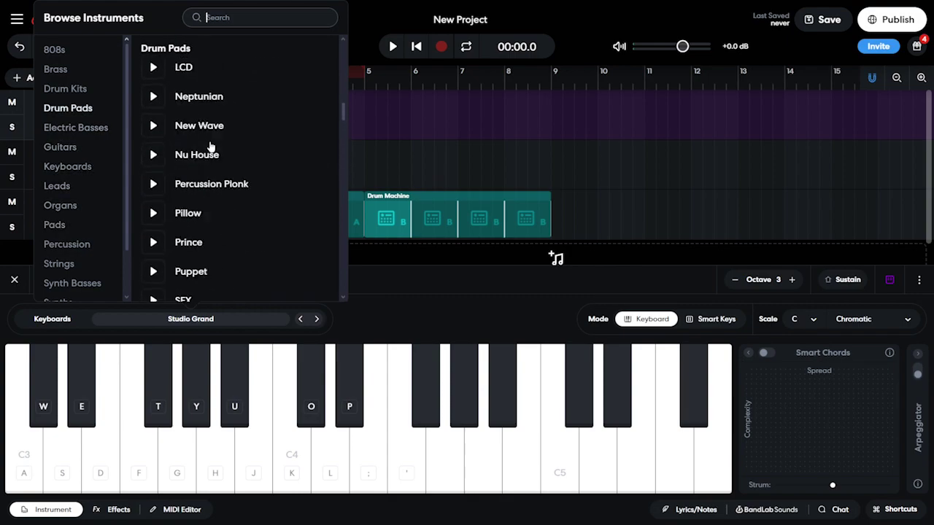
{"action": "scroll", "coordinate": [200, 149], "scroll_direction": "up", "scroll_amount": 5}
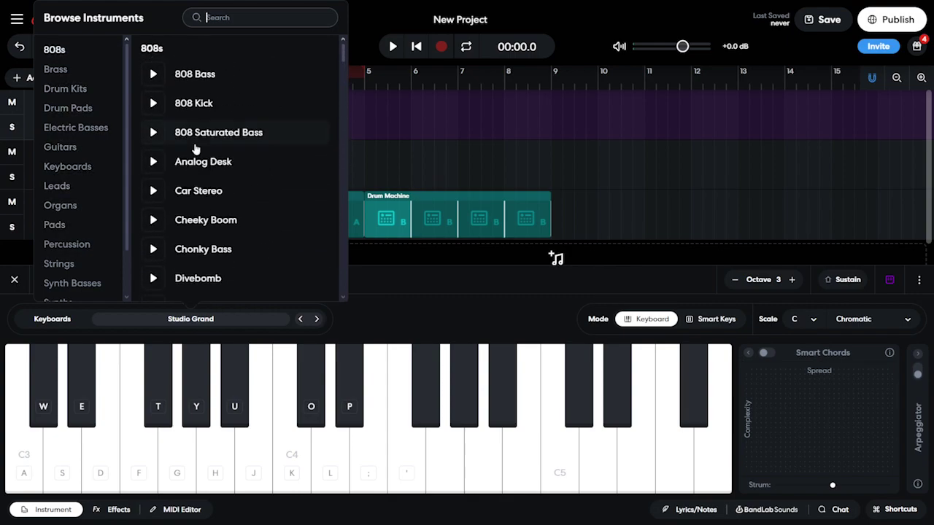
{"action": "left_click", "coordinate": [411, 337]}
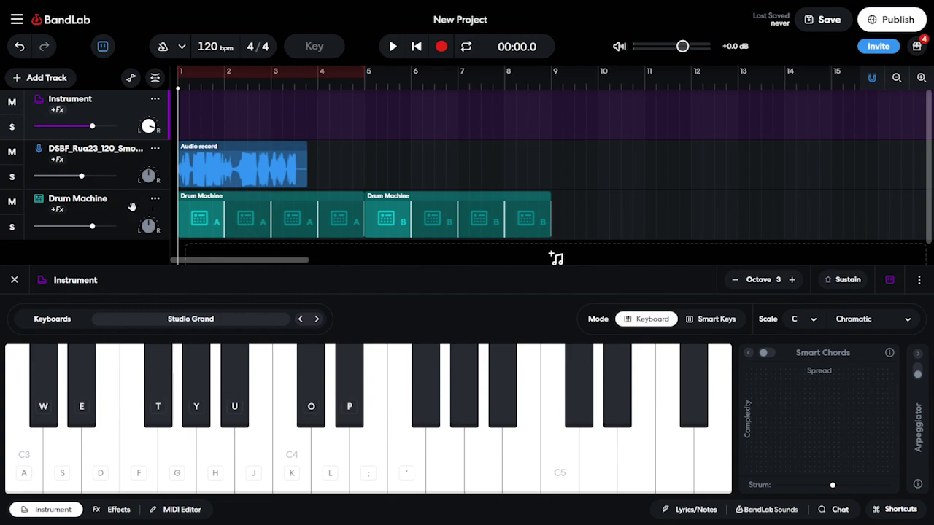
Preview the Drum Machine pattern on its own, then play the whole project from the start.
{"action": "left_click", "coordinate": [105, 215]}
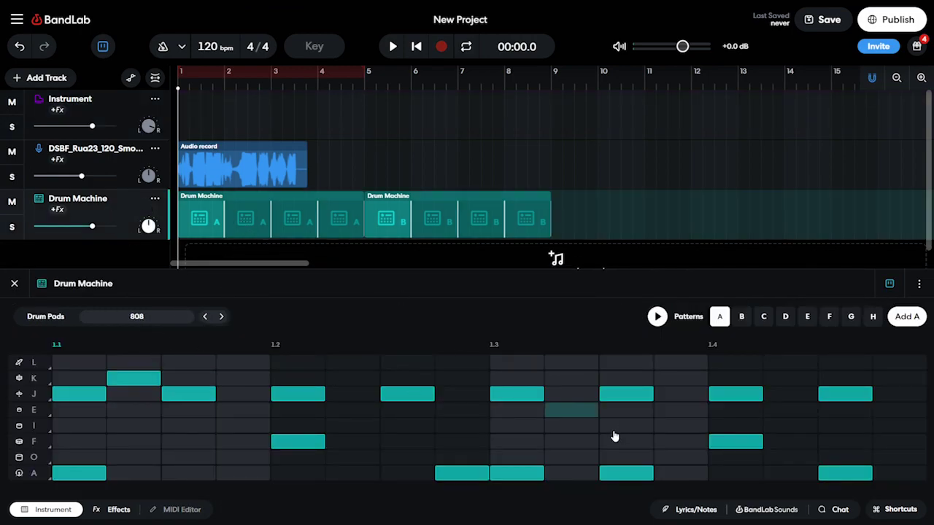
{"action": "key", "text": "space"}
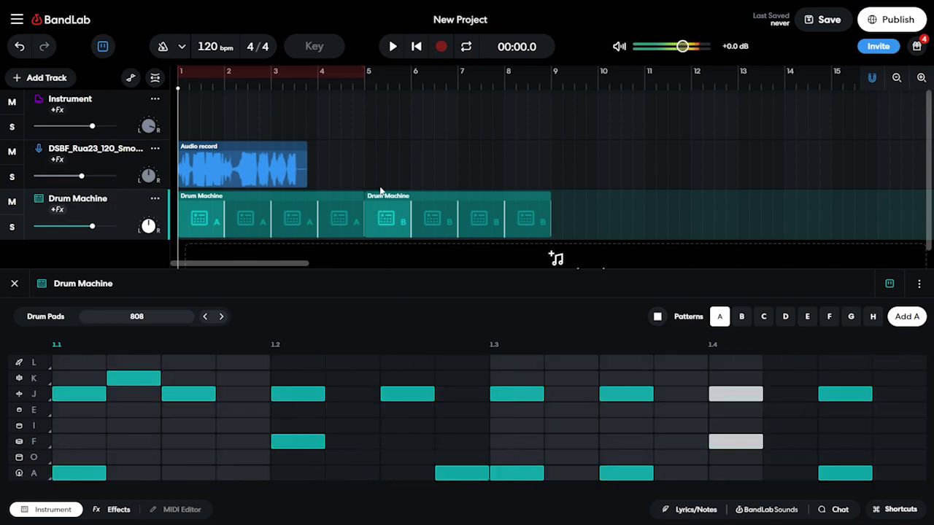
{"action": "key", "text": "space"}
{"action": "left_click", "coordinate": [393, 46]}
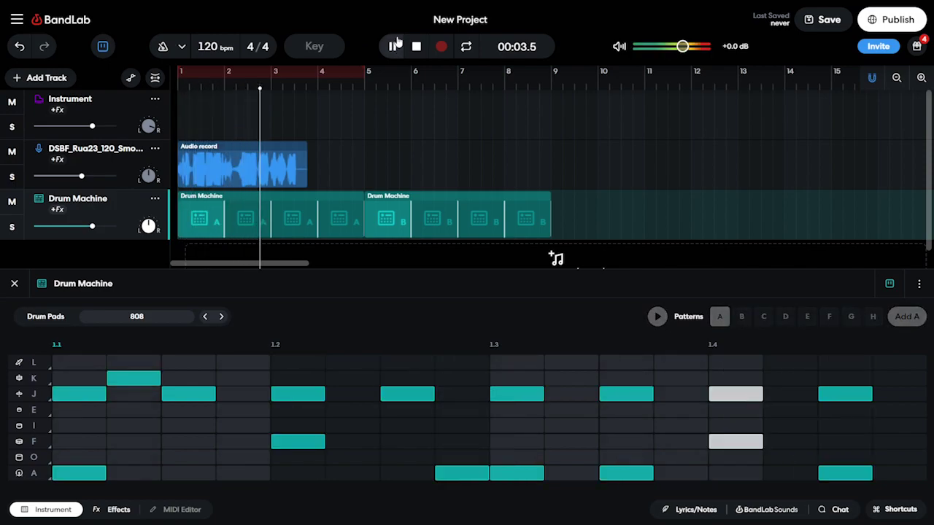
{"action": "left_click", "coordinate": [415, 46]}
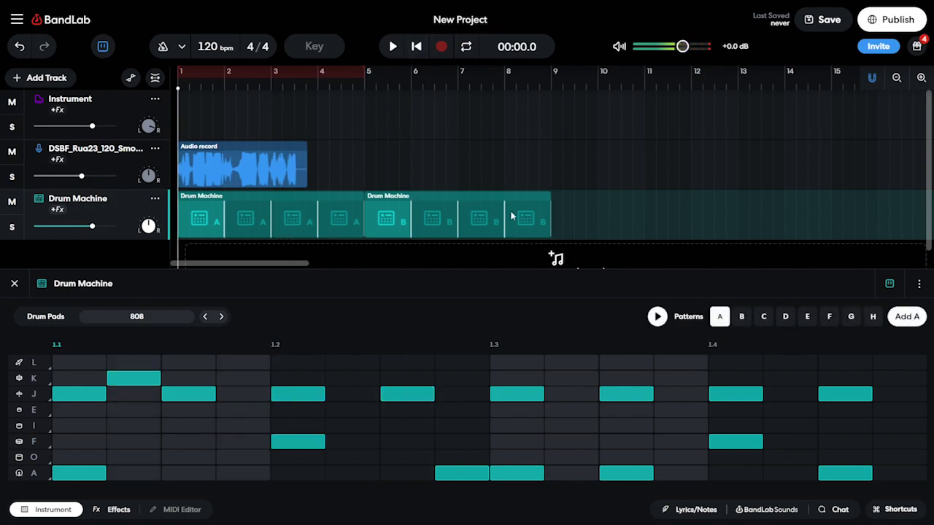
Add a Sampler track and record a sound onto each of pads 4, 5, 6 and 7.
{"action": "left_click", "coordinate": [58, 76]}
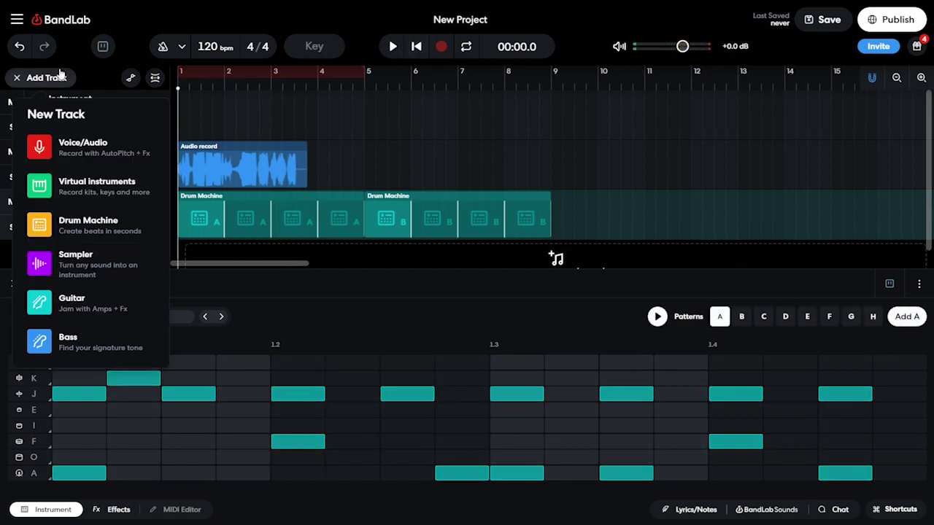
{"action": "left_click", "coordinate": [131, 264]}
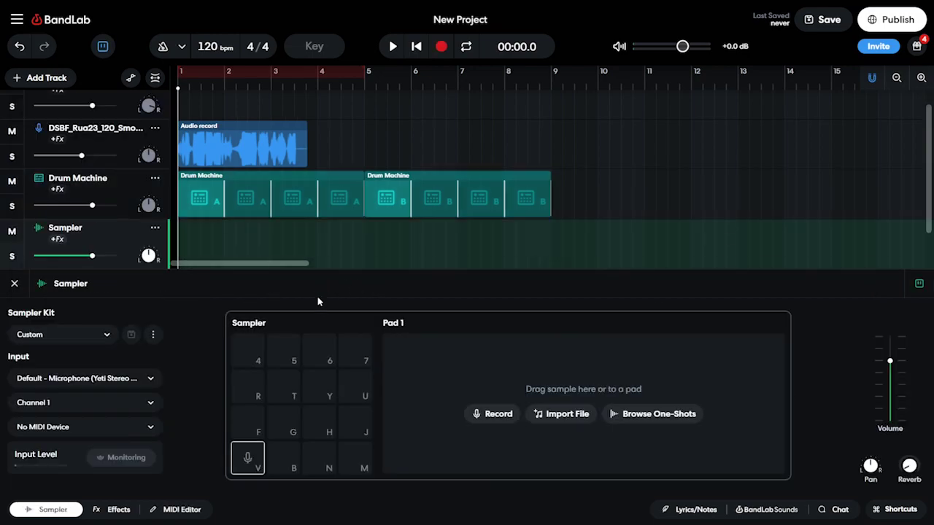
{"action": "left_click", "coordinate": [256, 362]}
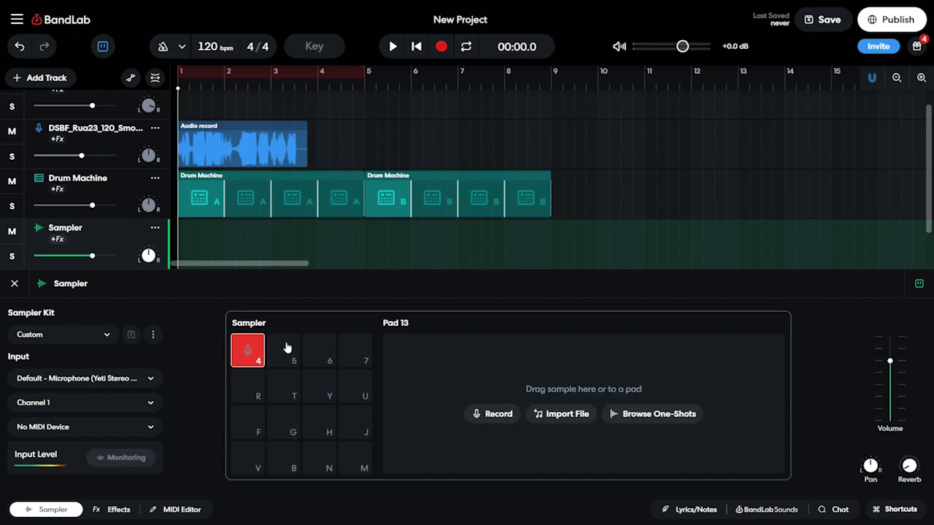
{"action": "left_click", "coordinate": [286, 349]}
{"action": "left_click", "coordinate": [332, 353]}
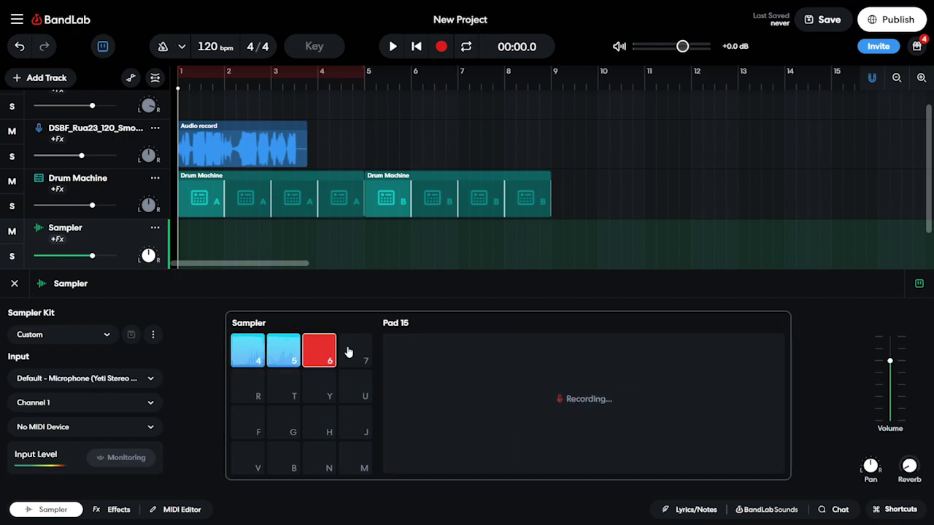
{"action": "left_click", "coordinate": [353, 354]}
{"action": "left_click", "coordinate": [351, 356]}
Preview the recorded samples on pads 4, 5, 6 and 7.
{"action": "left_click", "coordinate": [247, 358]}
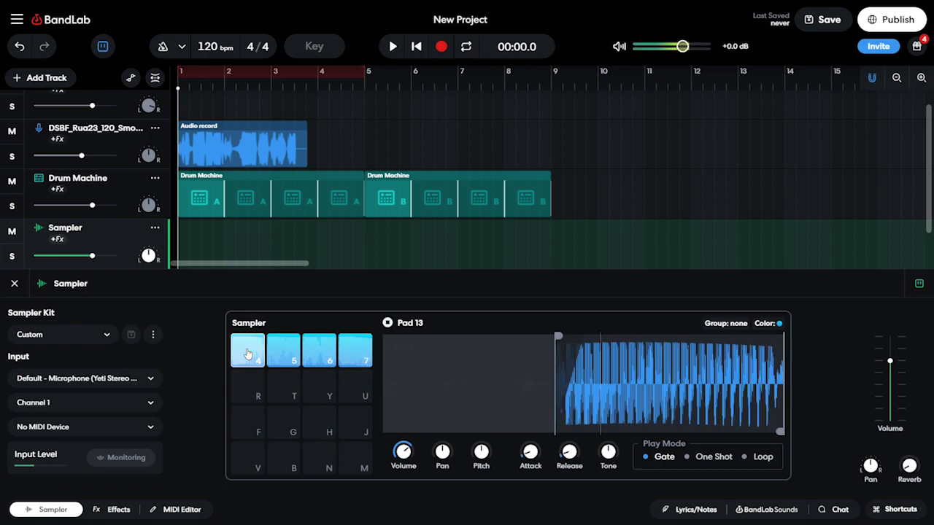
{"action": "left_click", "coordinate": [286, 359]}
{"action": "left_click", "coordinate": [319, 352]}
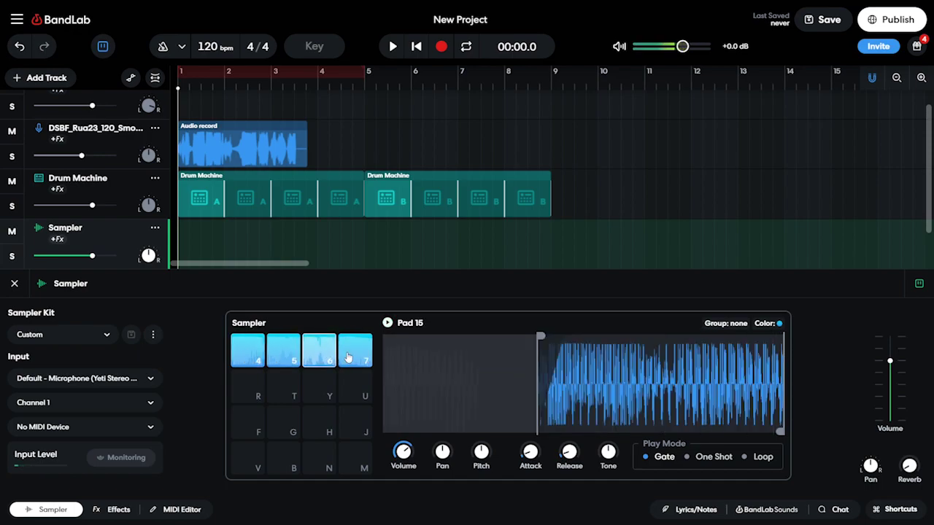
{"action": "left_click", "coordinate": [355, 351]}
In the MIDI Editor, draw eight notes across pads 4–7 within bar 1, then play the pattern back.
{"action": "left_click", "coordinate": [178, 509]}
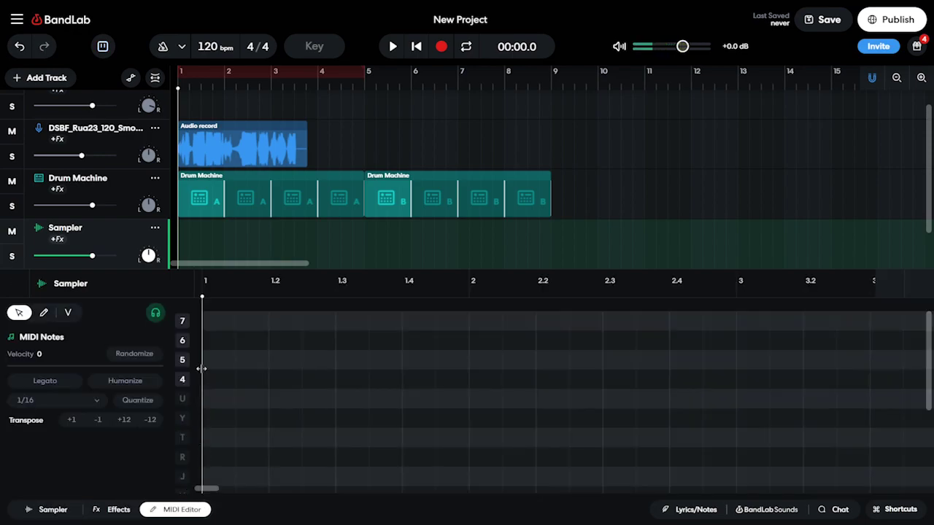
{"action": "left_click", "coordinate": [223, 379]}
{"action": "left_click", "coordinate": [248, 338]}
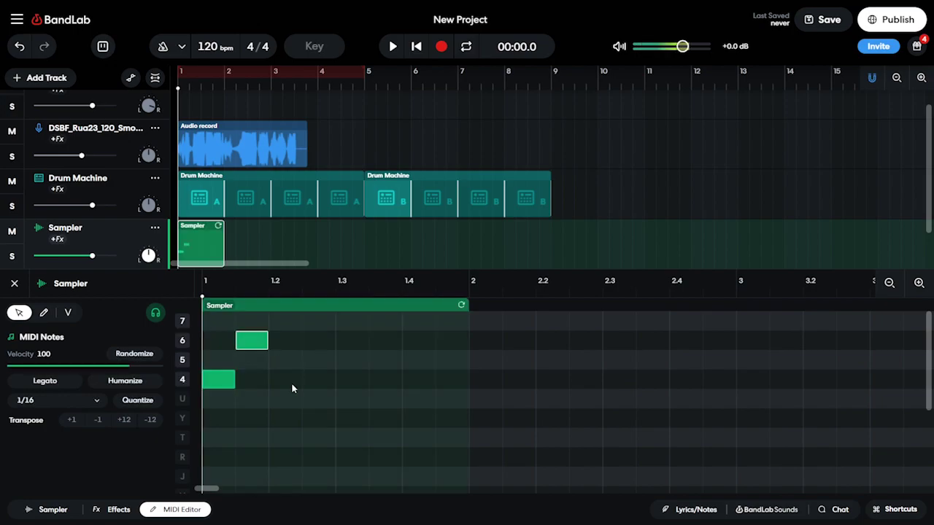
{"action": "left_click", "coordinate": [291, 379]}
{"action": "left_click", "coordinate": [309, 321]}
{"action": "left_click", "coordinate": [353, 359]}
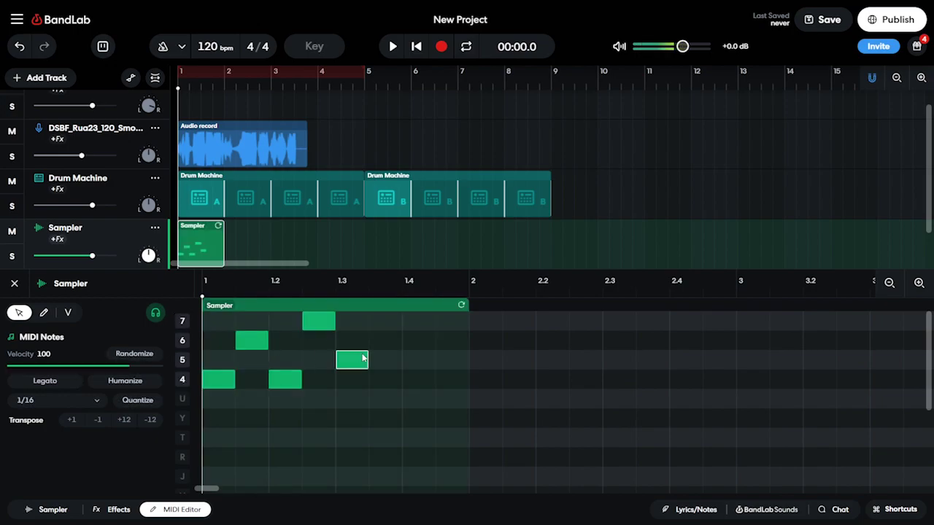
{"action": "left_click", "coordinate": [386, 339]}
{"action": "left_click", "coordinate": [418, 321]}
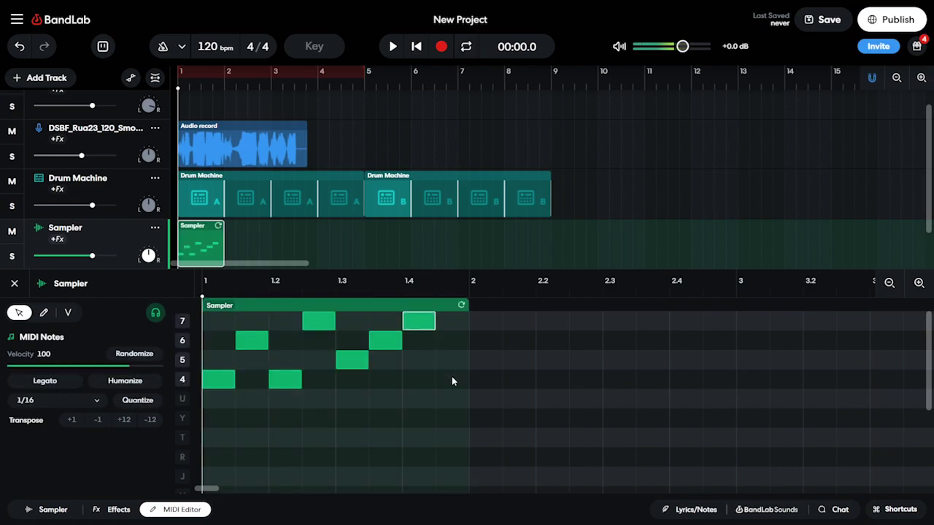
{"action": "left_click", "coordinate": [452, 378]}
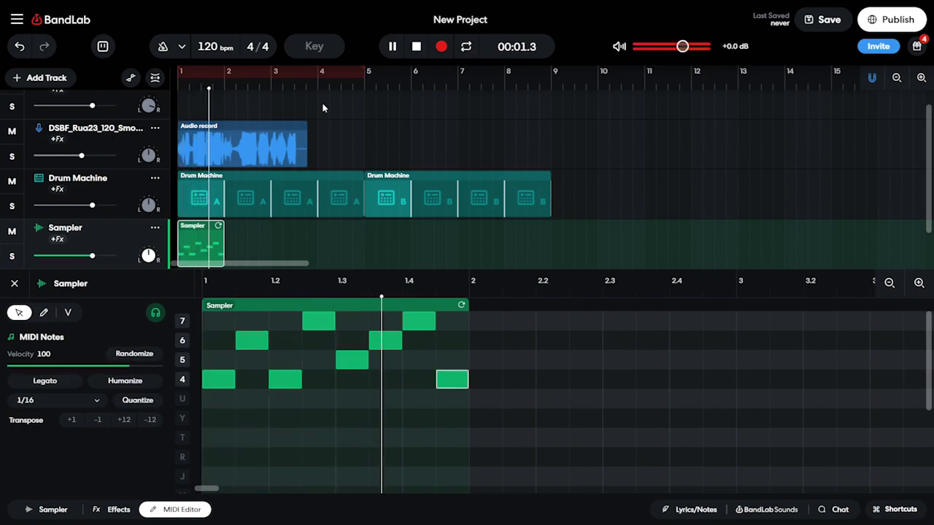
{"action": "key", "text": "space"}
{"action": "left_click", "coordinate": [14, 283]}
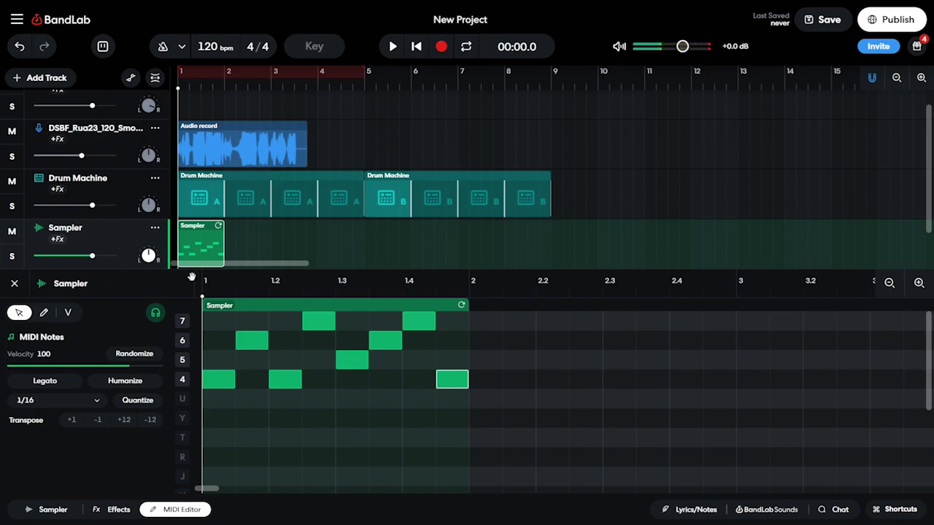
Copy the Sampler clip and paste it into the Sampler lane at bar 2.
{"action": "right_click", "coordinate": [209, 273]}
{"action": "left_click", "coordinate": [252, 302]}
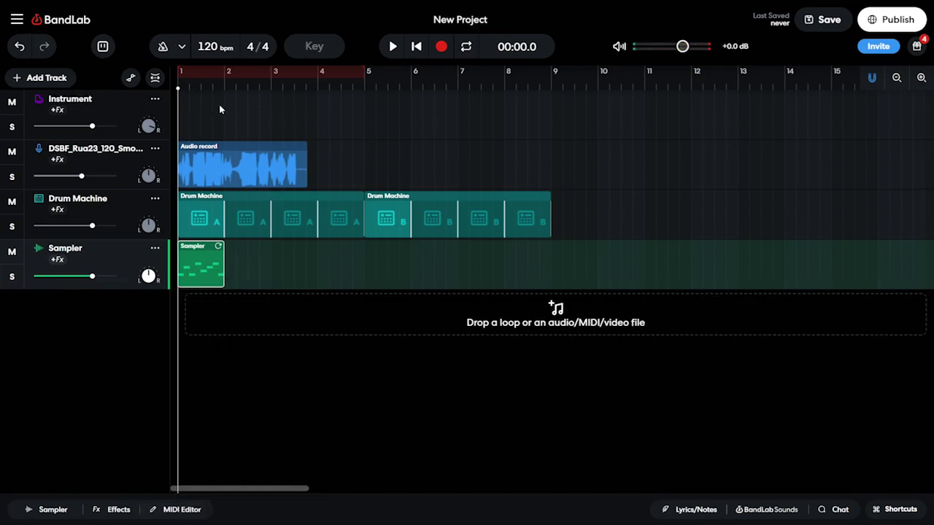
{"action": "left_click", "coordinate": [225, 88]}
{"action": "right_click", "coordinate": [243, 279]}
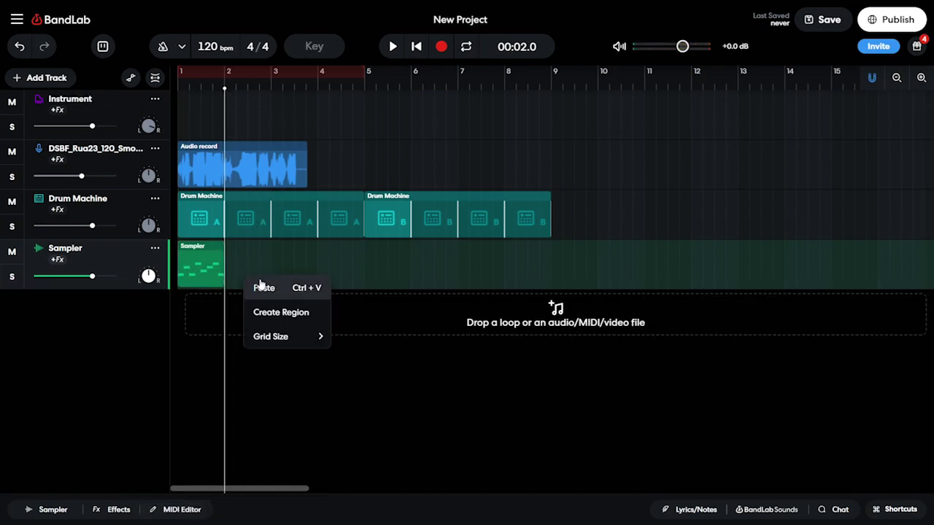
{"action": "left_click", "coordinate": [257, 285]}
Copy the pasted clip, move the playhead to bar 3 and select the Sampler track.
{"action": "right_click", "coordinate": [250, 261]}
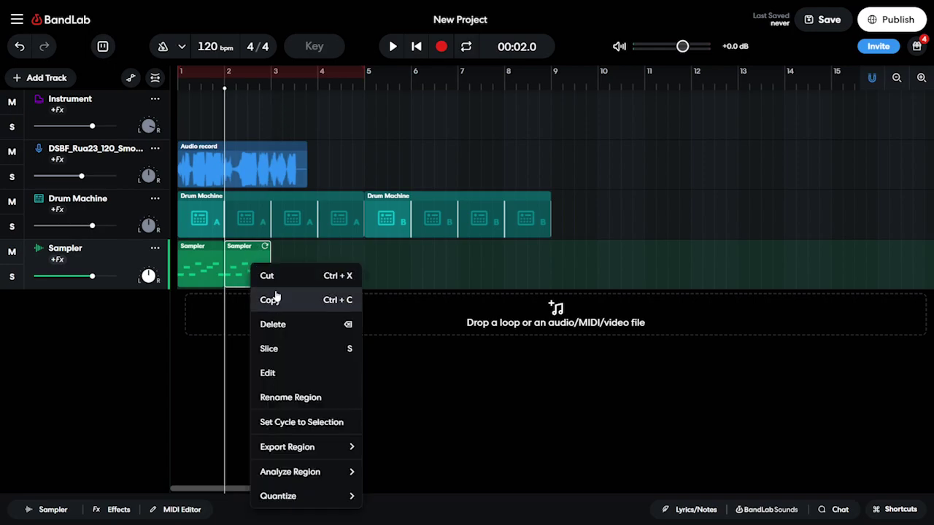
{"action": "left_click", "coordinate": [267, 299]}
{"action": "mouse_move", "coordinate": [253, 257]}
{"action": "left_mouse_down"}
{"action": "mouse_move", "coordinate": [263, 258]}
{"action": "mouse_move", "coordinate": [252, 258]}
{"action": "left_mouse_up"}
{"action": "left_click", "coordinate": [275, 102]}
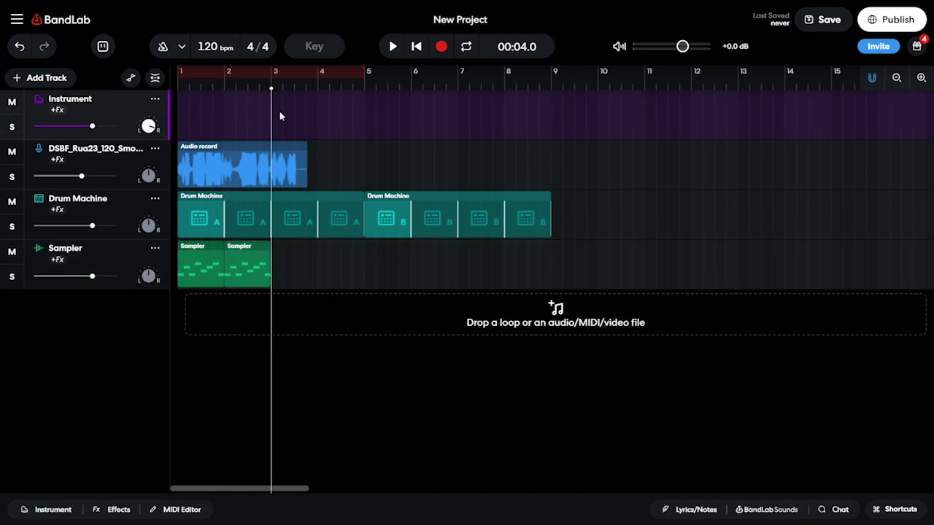
{"action": "left_click", "coordinate": [301, 251]}
Close the new track list without adding a track and save the project.
{"action": "left_click", "coordinate": [63, 77]}
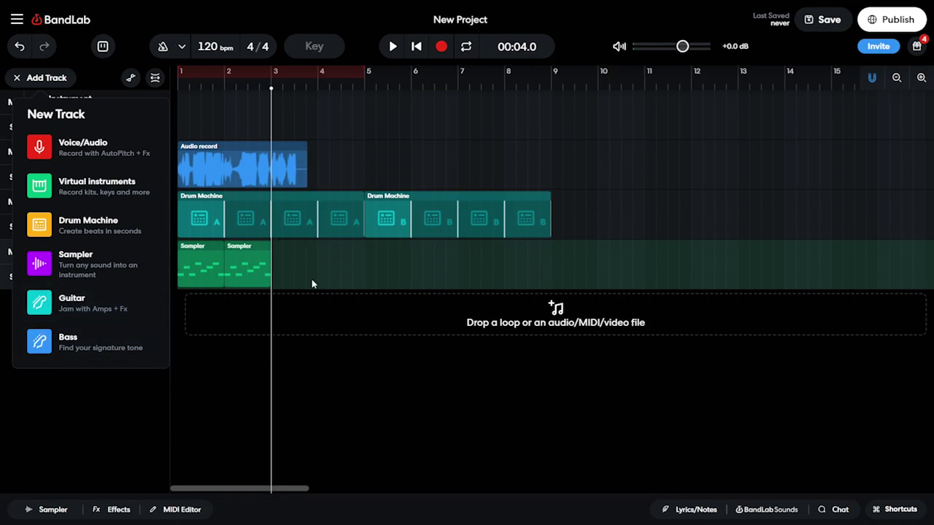
{"action": "left_click", "coordinate": [109, 403]}
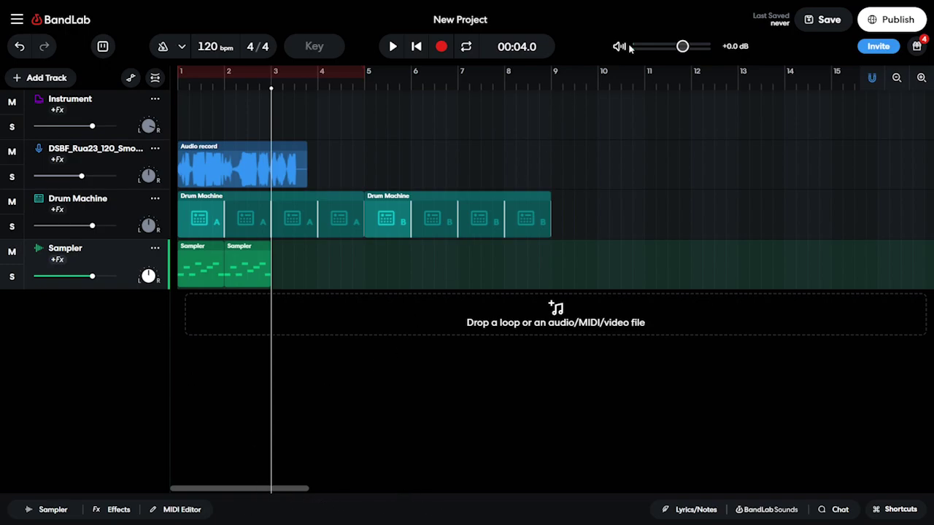
{"action": "left_click", "coordinate": [825, 19]}
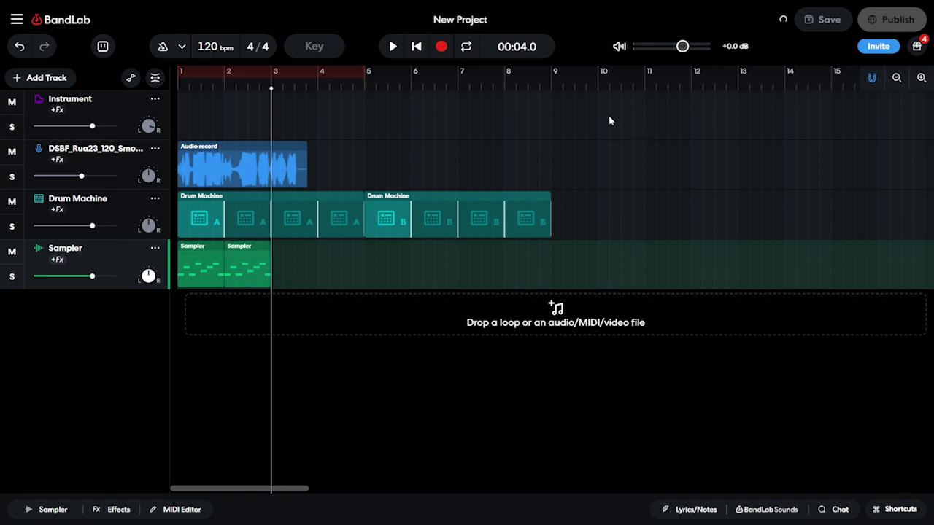